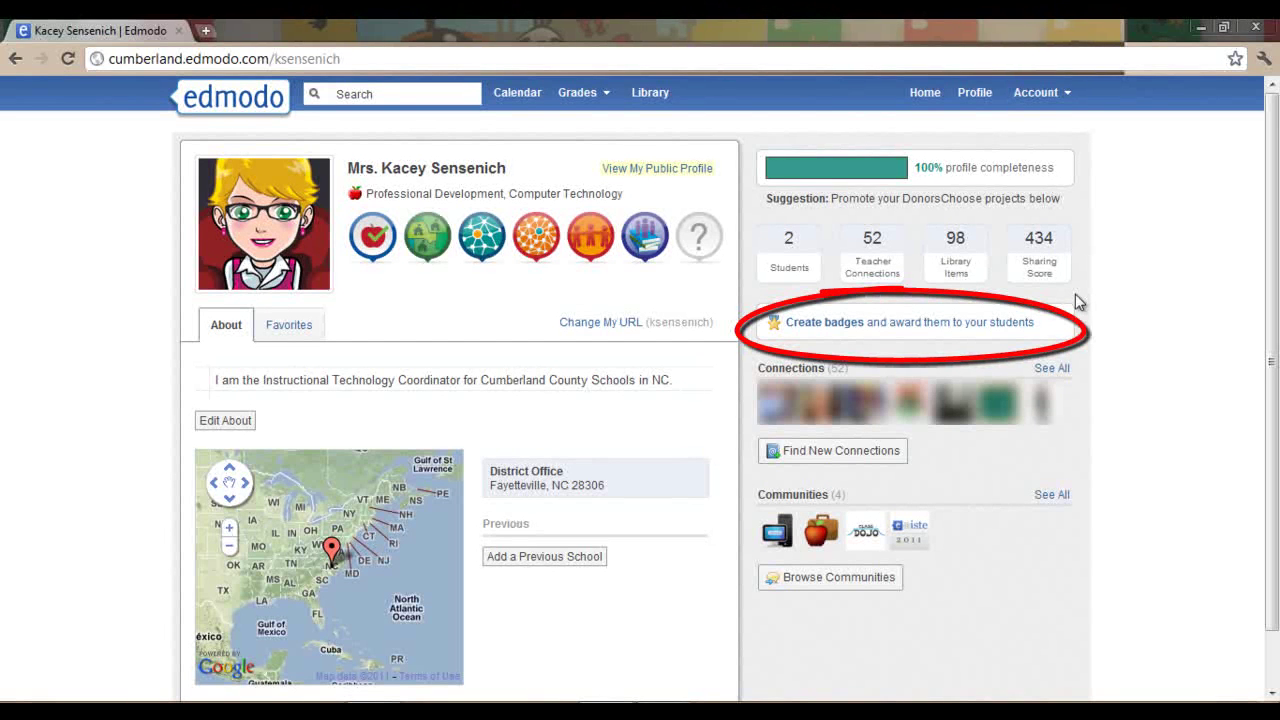
Open My Student Badges and view the eight By Edmodo badges, such as Good Citizen.
click(1026, 324)
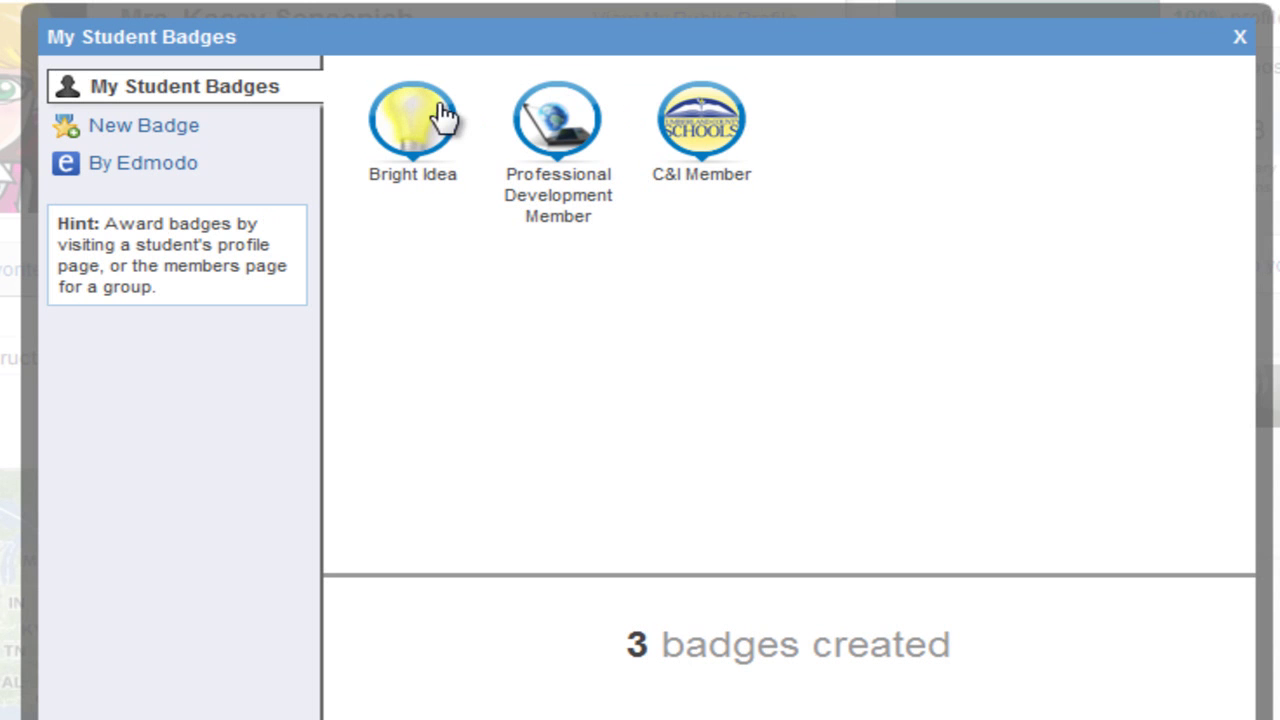
click(205, 163)
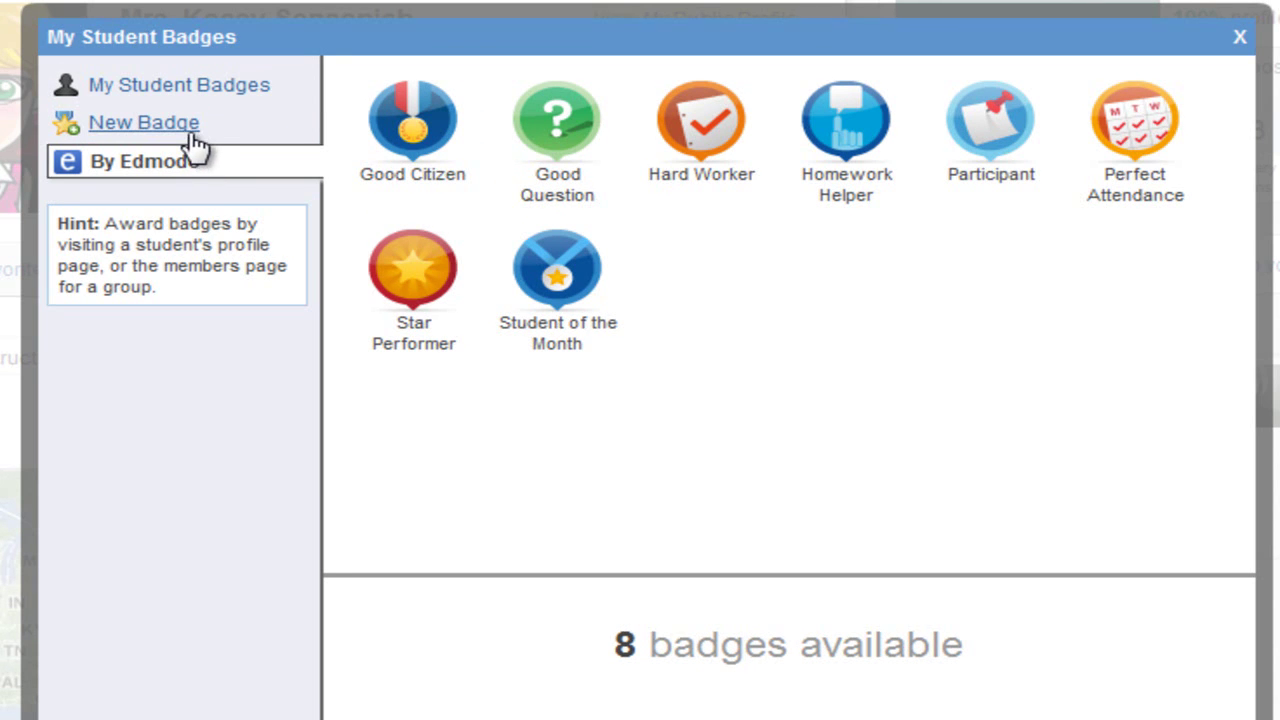
Start a new badge 'Winter unit complete' described as 'Write why the students earned this badge.'.
click(191, 135)
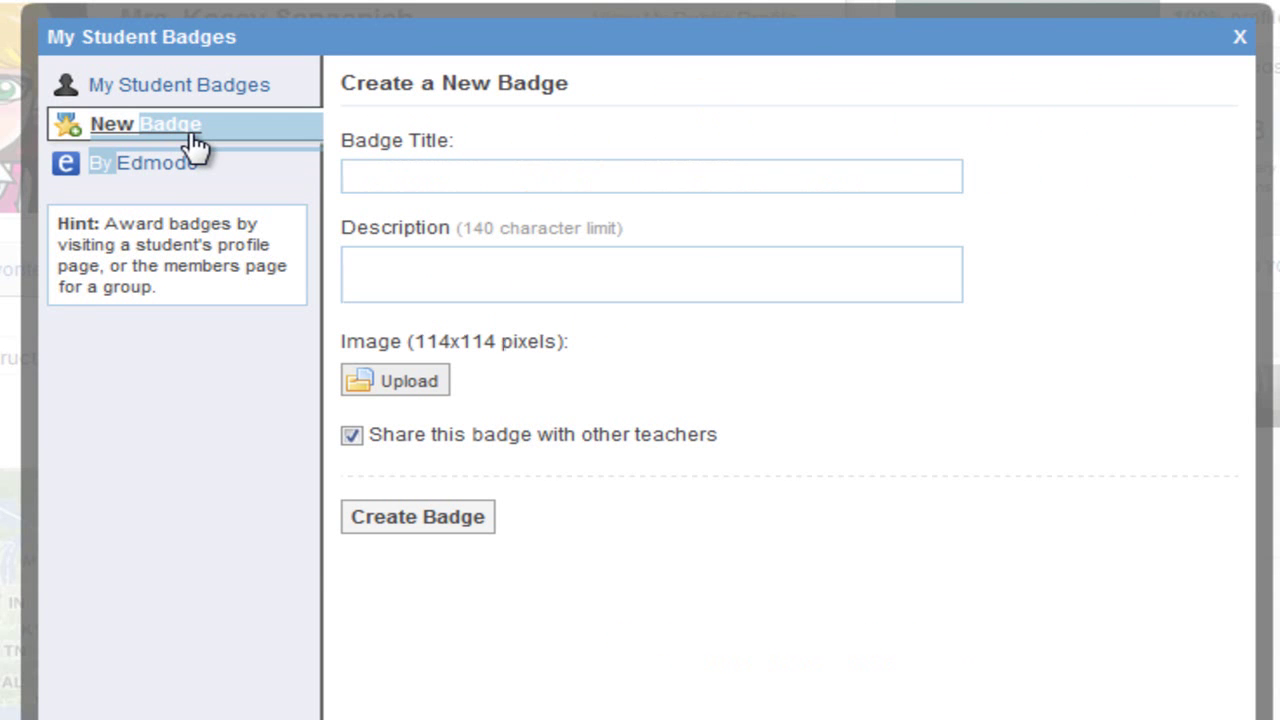
click(375, 177)
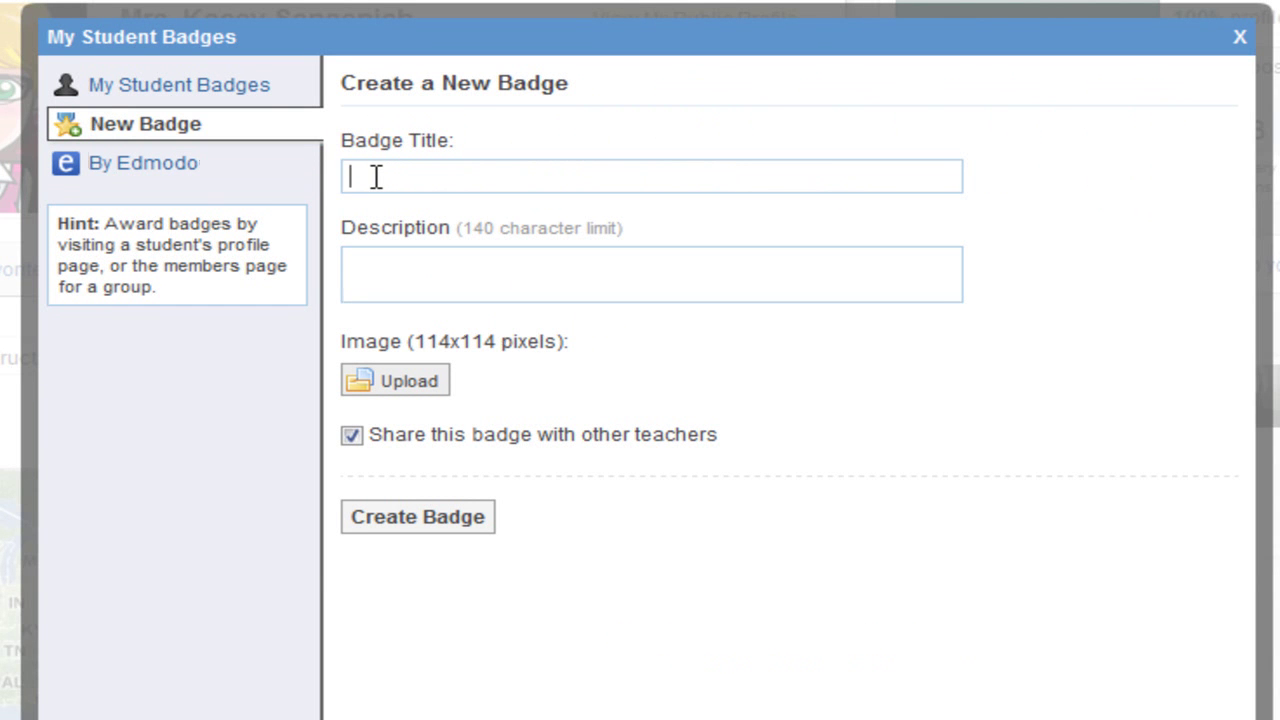
text(Winter unit complete)
click(452, 254)
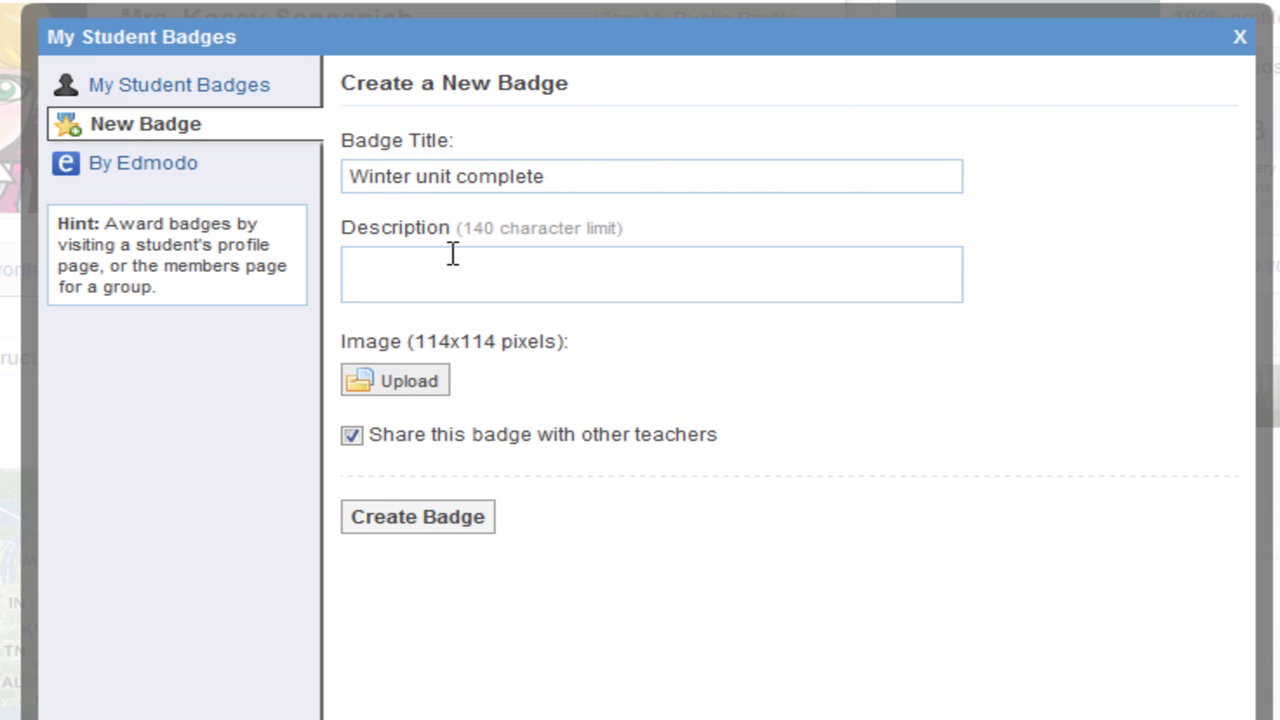
text(Write why t)
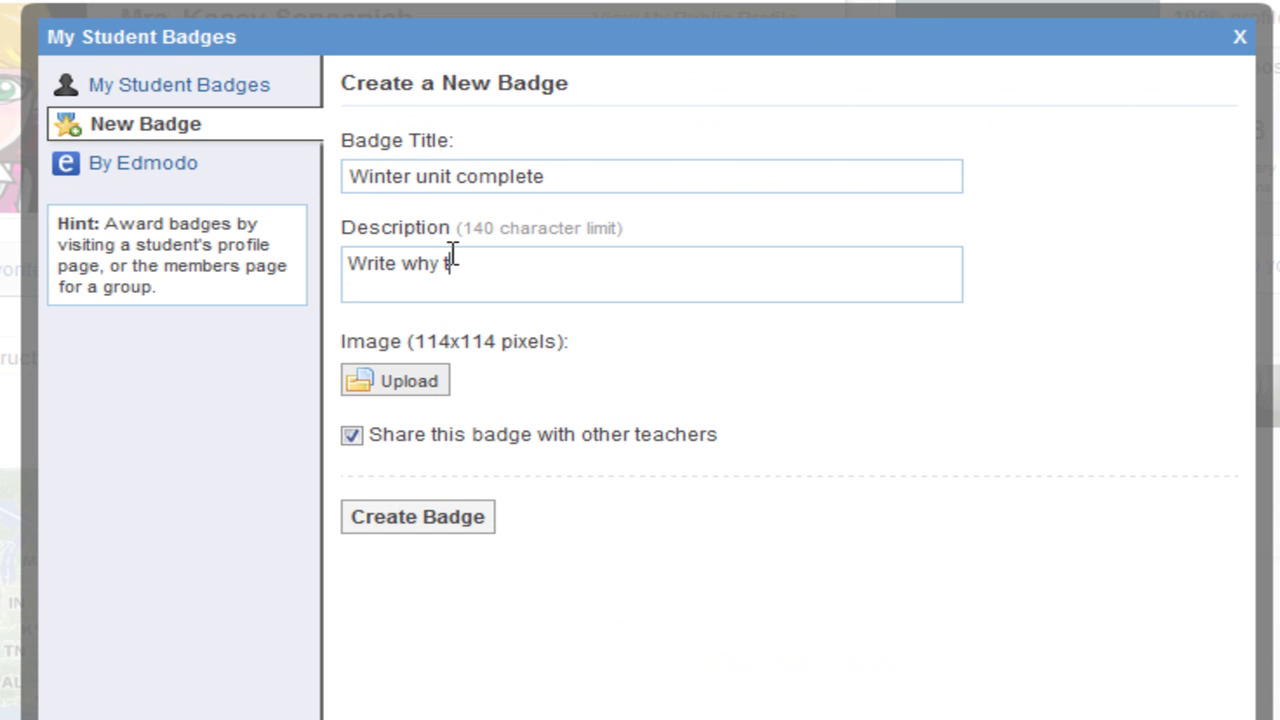
text(he students)
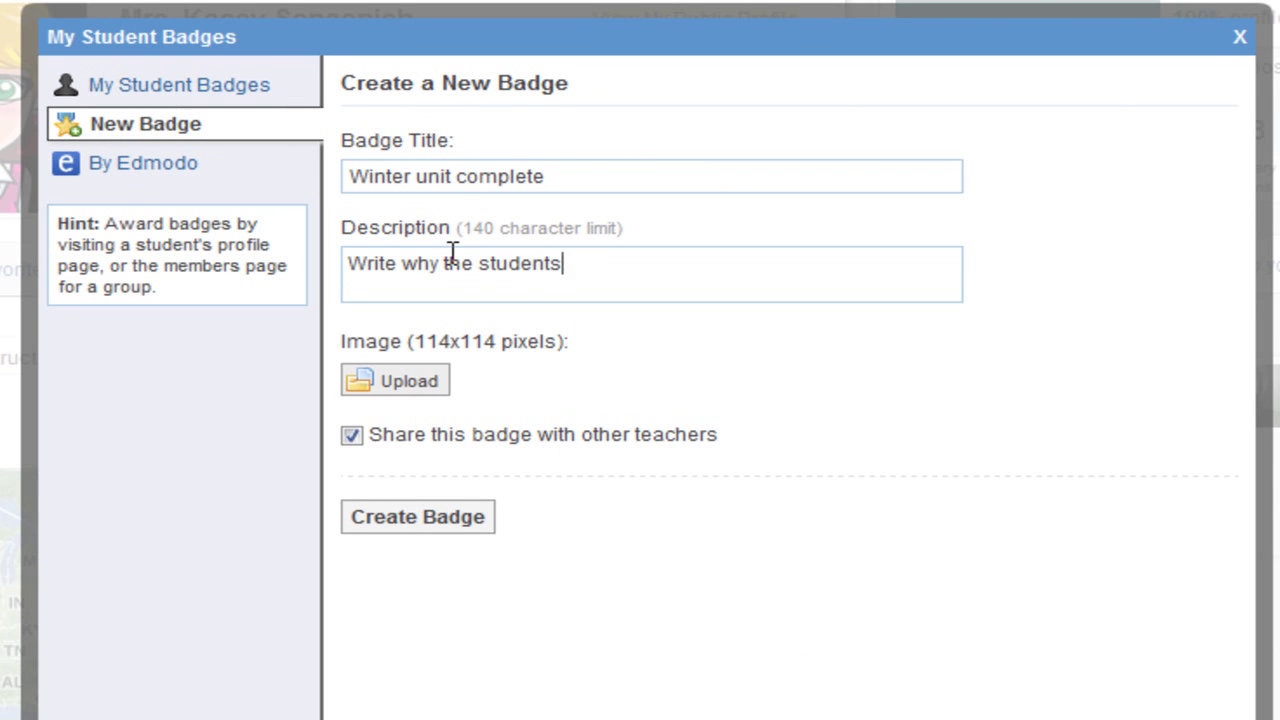
text( earned t)
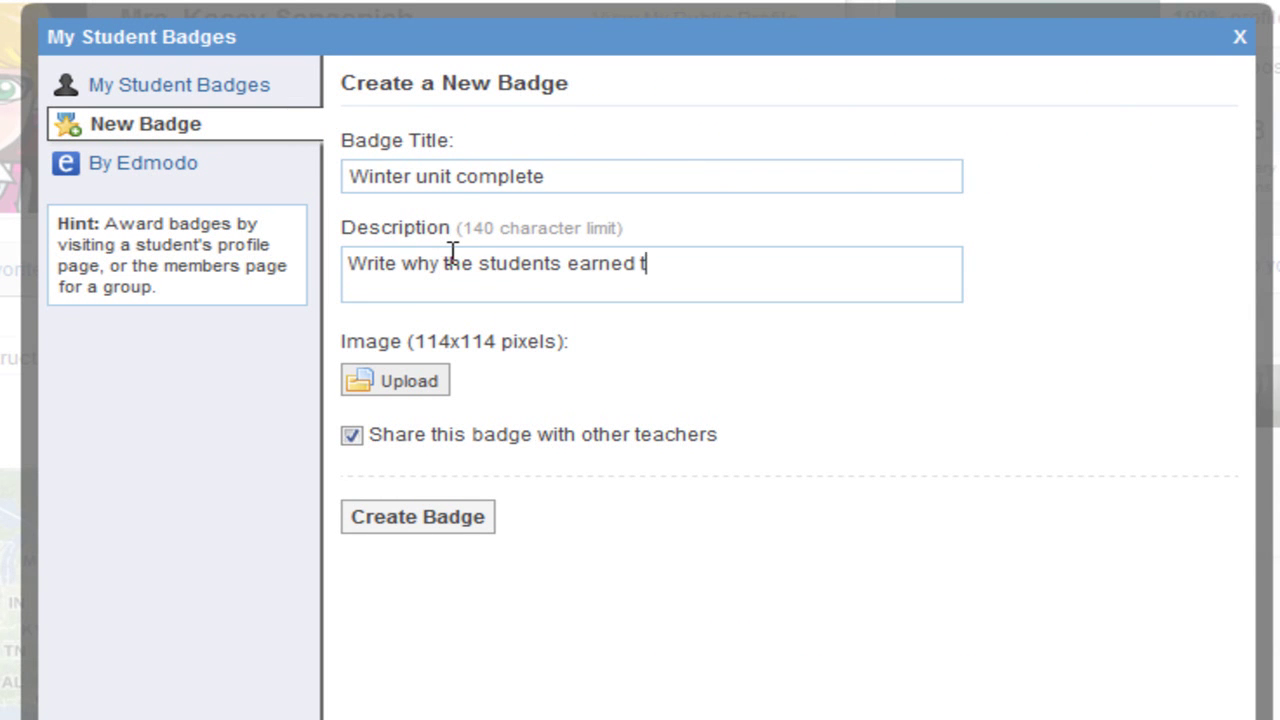
text(his badge.)
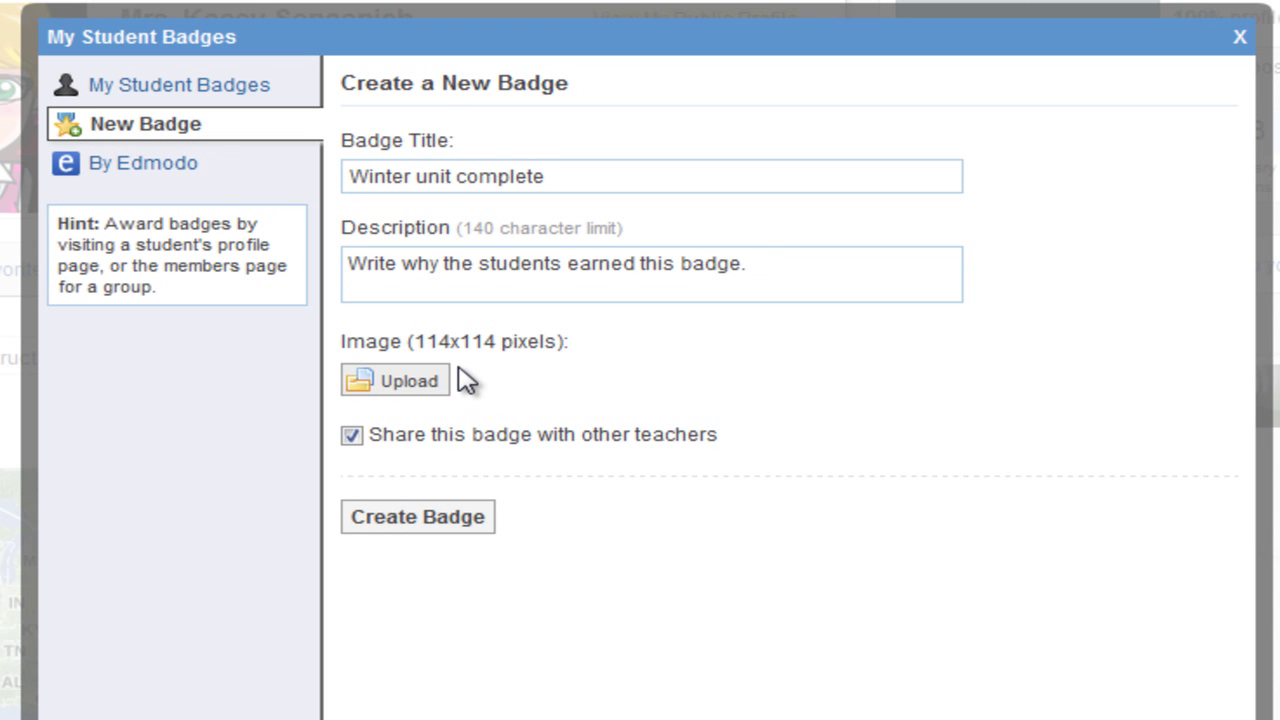
Upload the skilift (1) photo as the badge image.
click(400, 392)
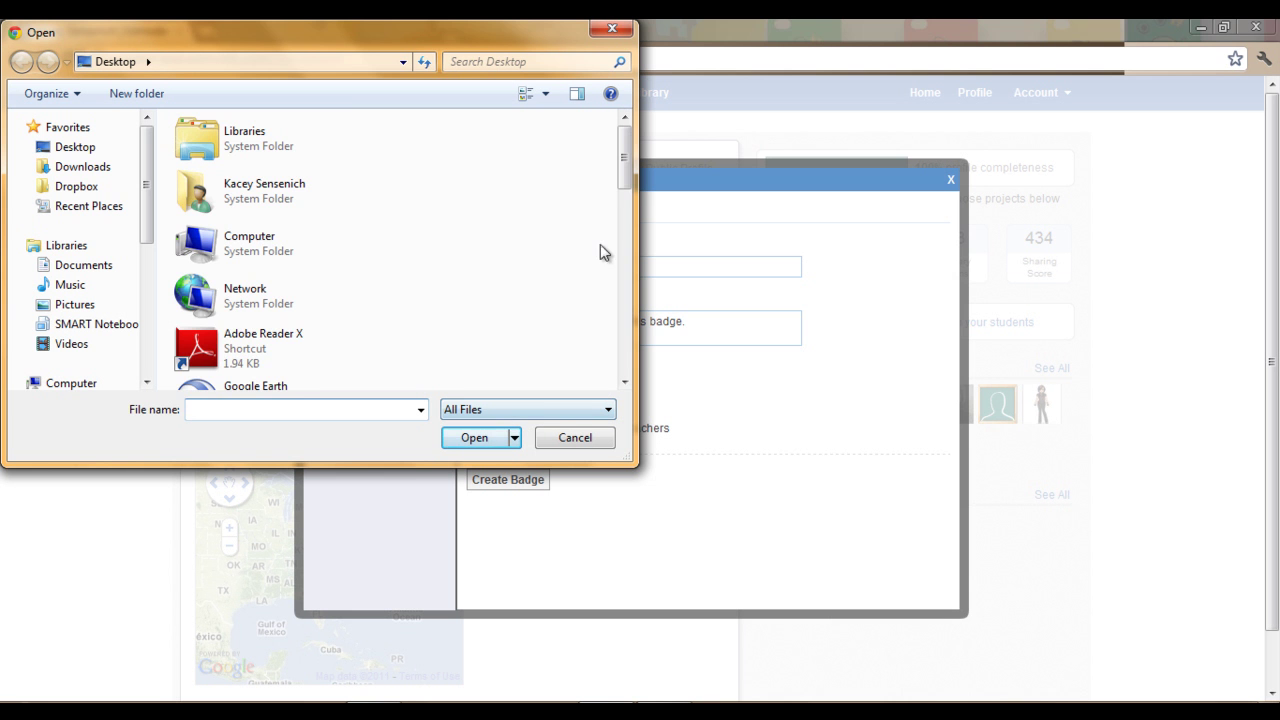
drag(627, 182, 626, 330)
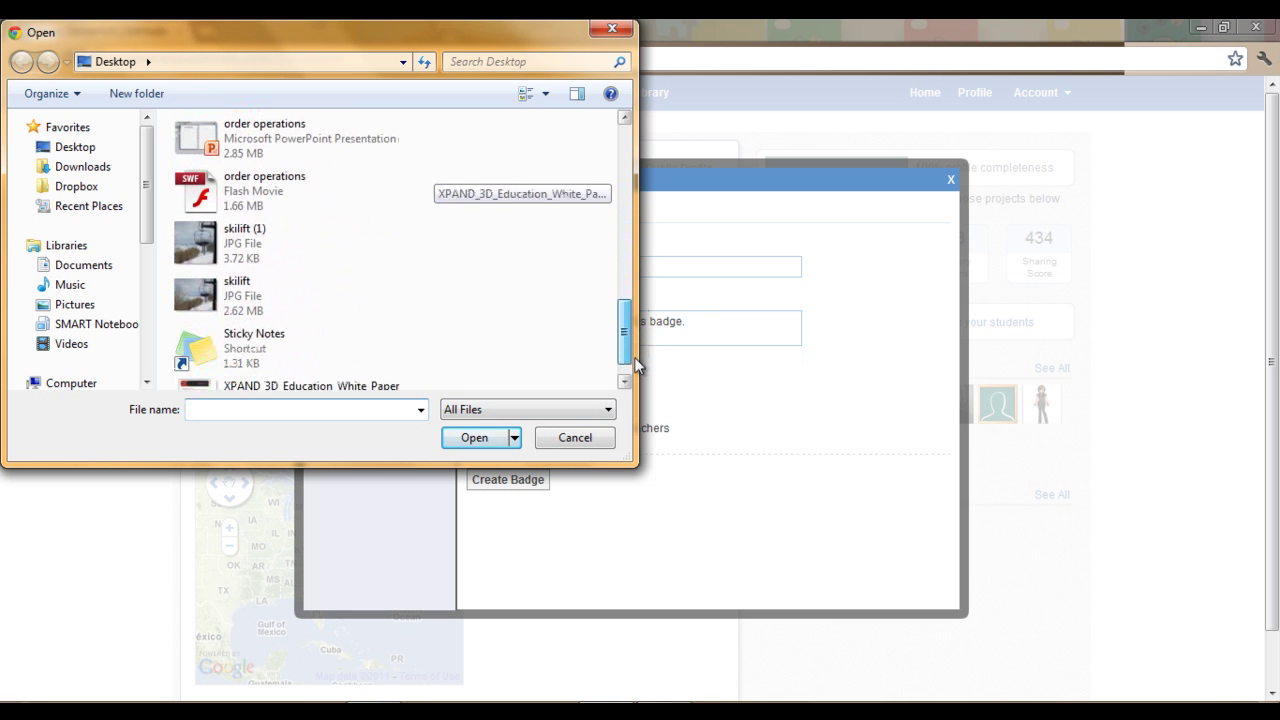
click(248, 242)
click(476, 438)
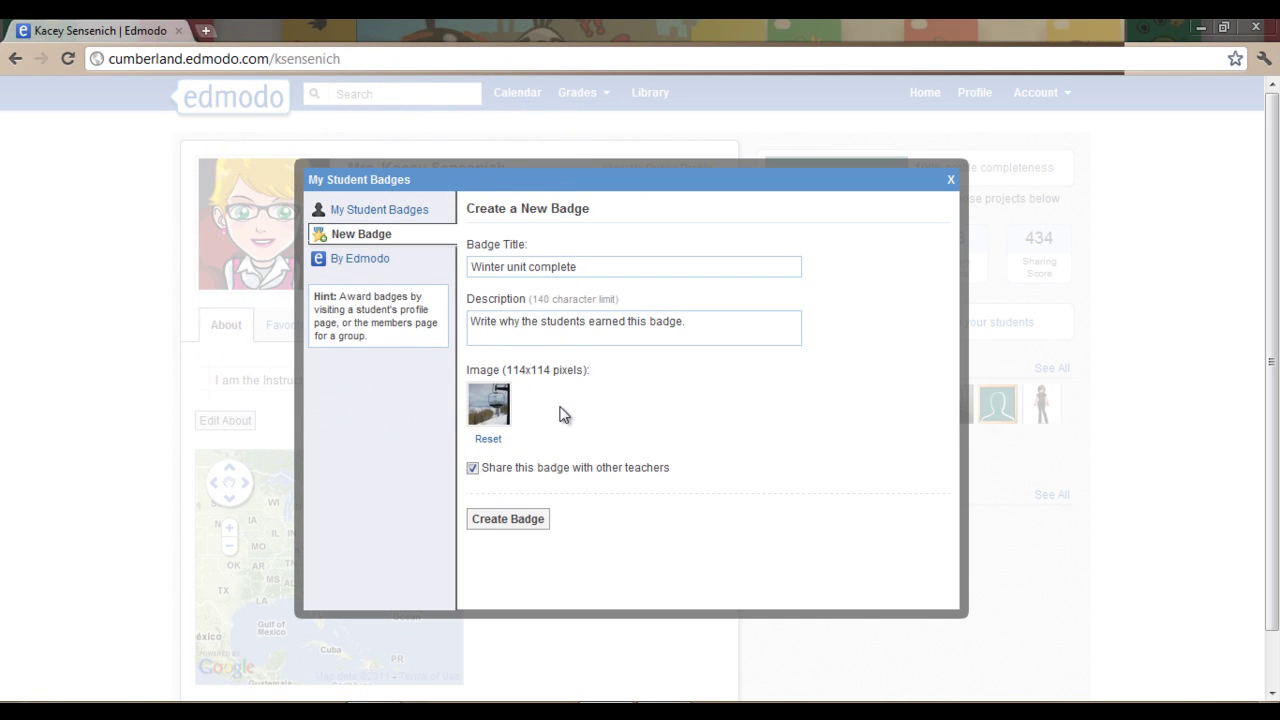
Create the Winter unit complete badge, re-save it from Edit Badge, and view its details.
click(507, 519)
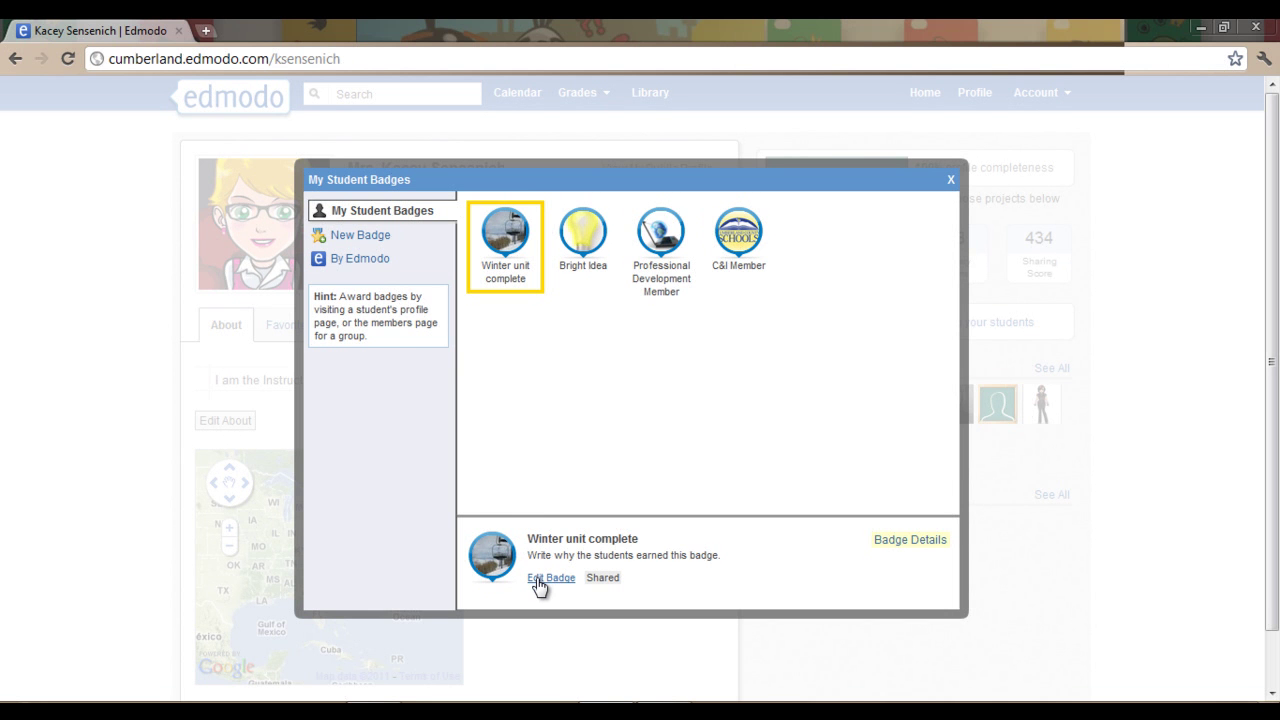
click(540, 580)
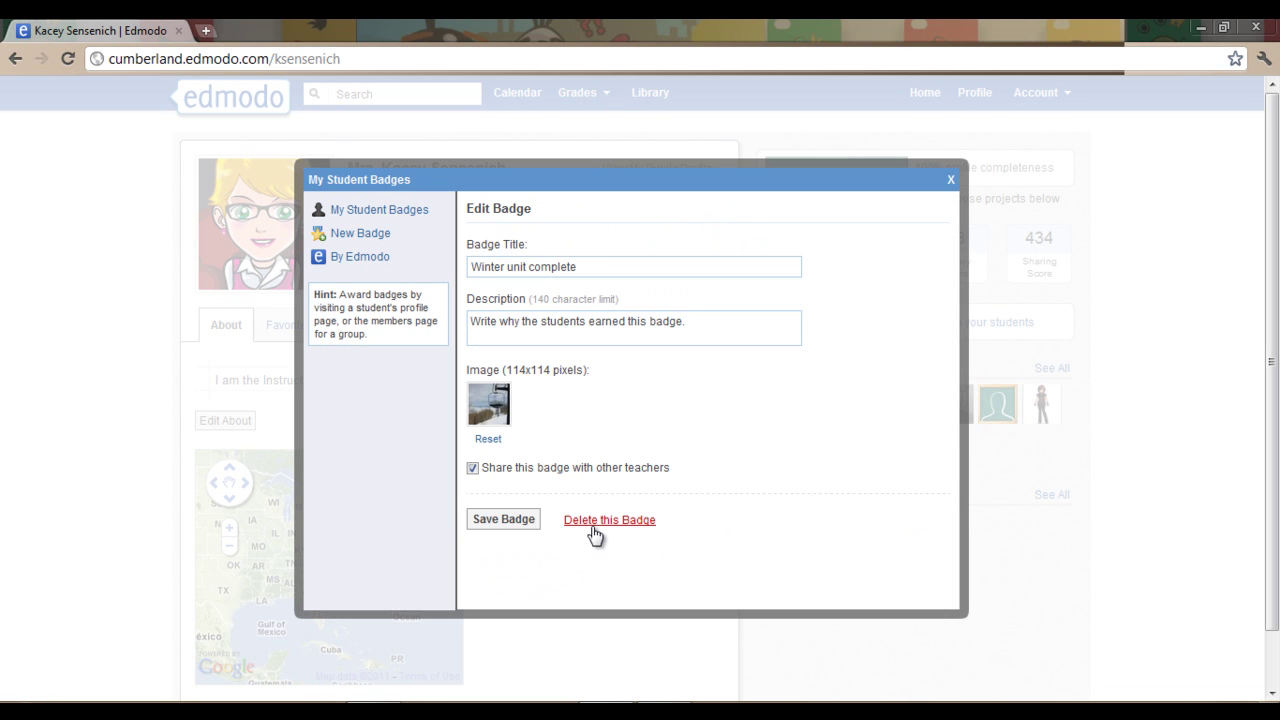
click(503, 519)
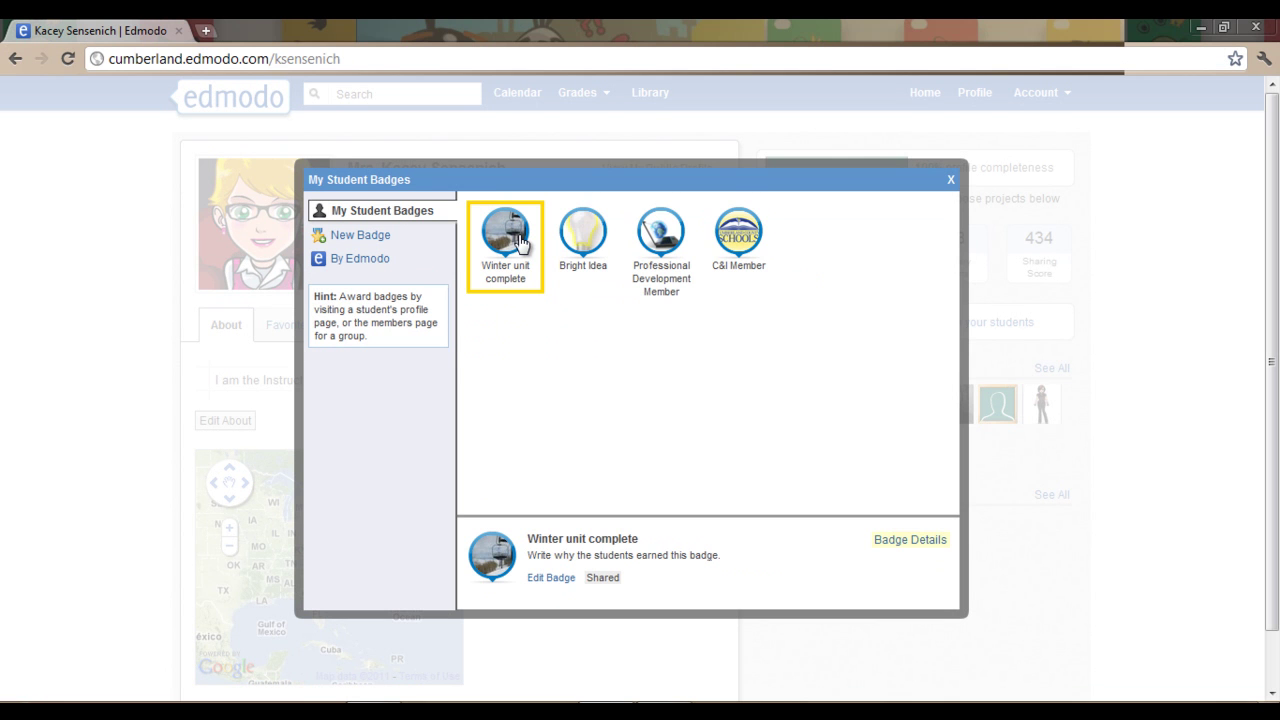
click(903, 545)
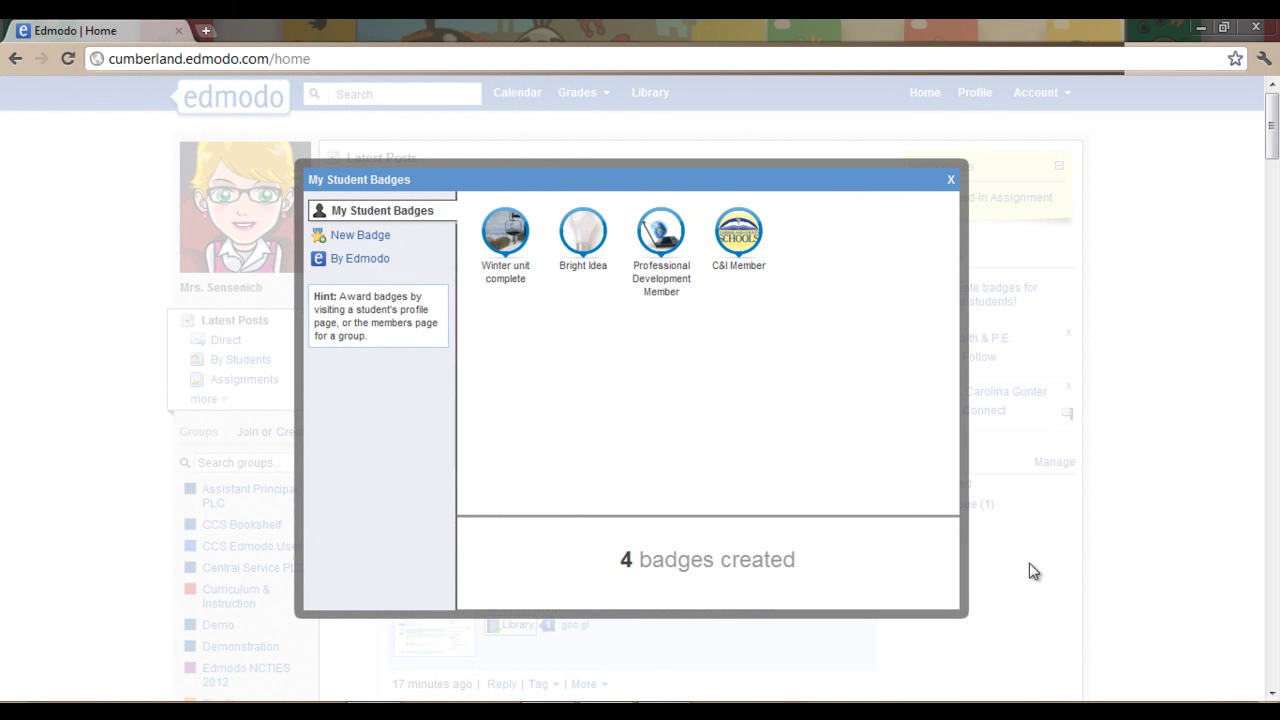
Close the badges window and load the animated-gifs.eu Animated Gifs page in a new tab.
click(951, 180)
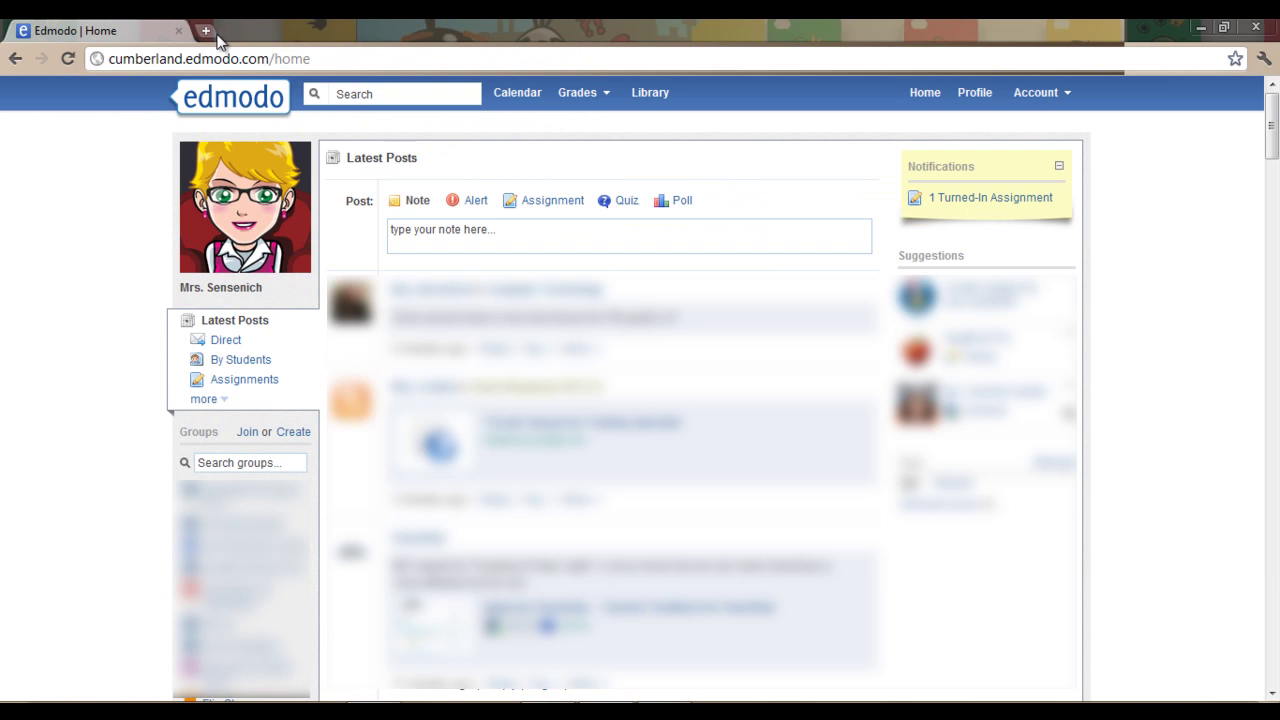
click(205, 30)
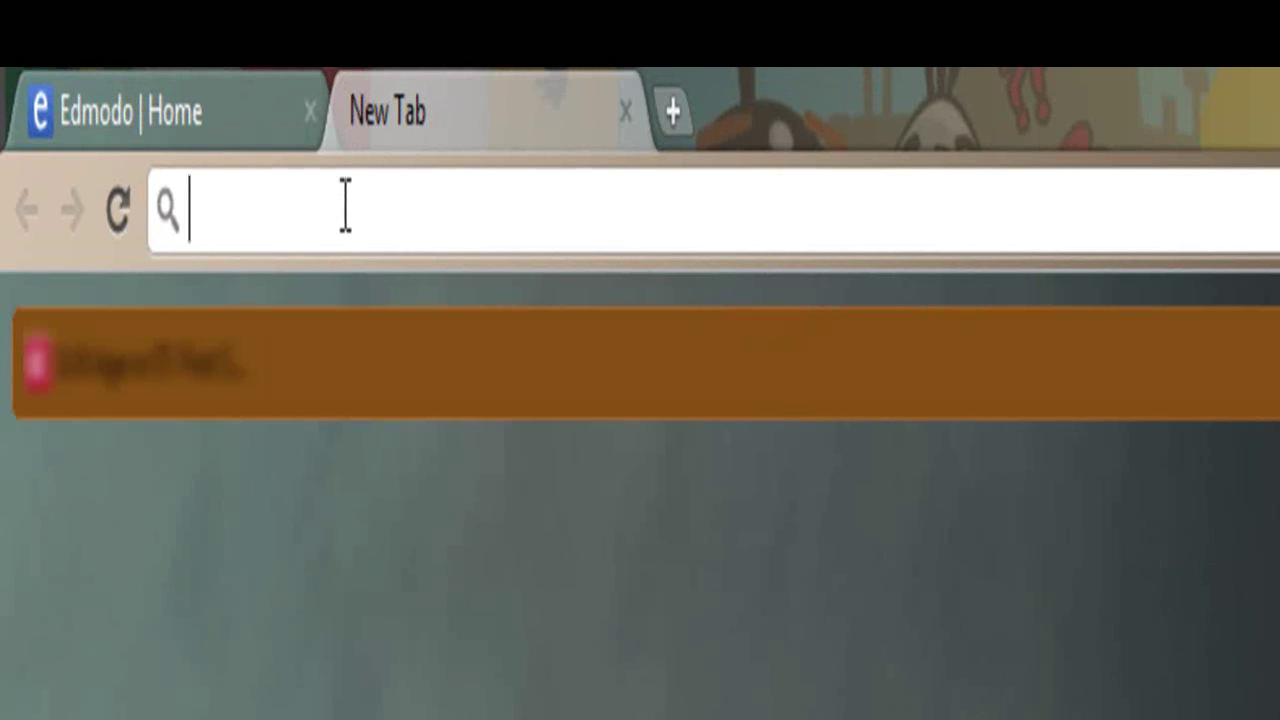
text(http://www.animated-gifs.eu/animated-gifs.htm)
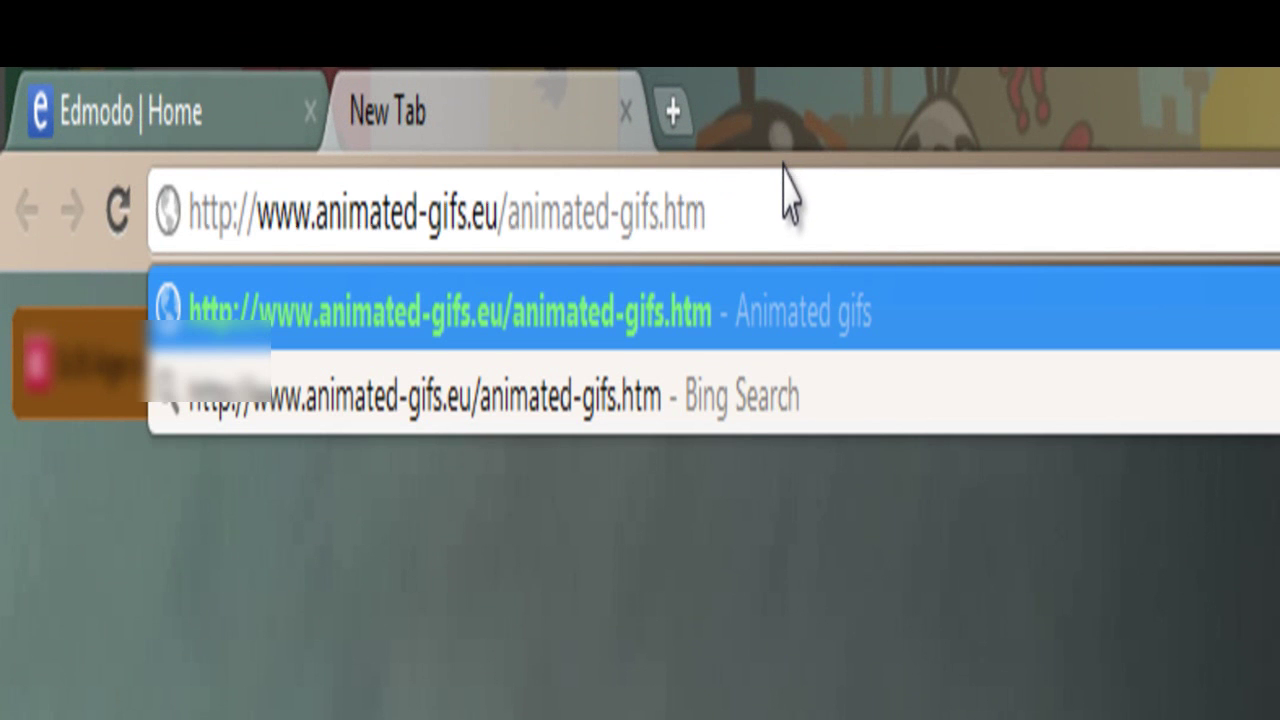
key(Return)
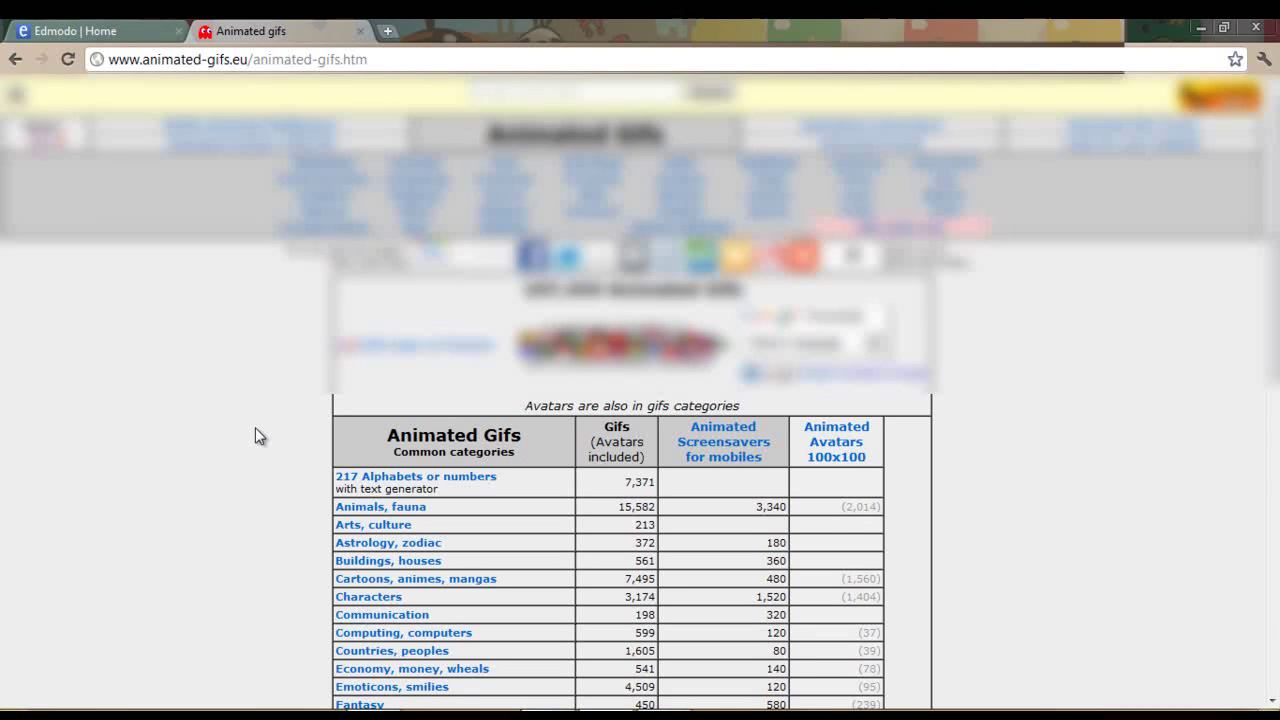
Go through Emoticons, smilies to the Autumn collection under Meteorology, Weather.
click(433, 690)
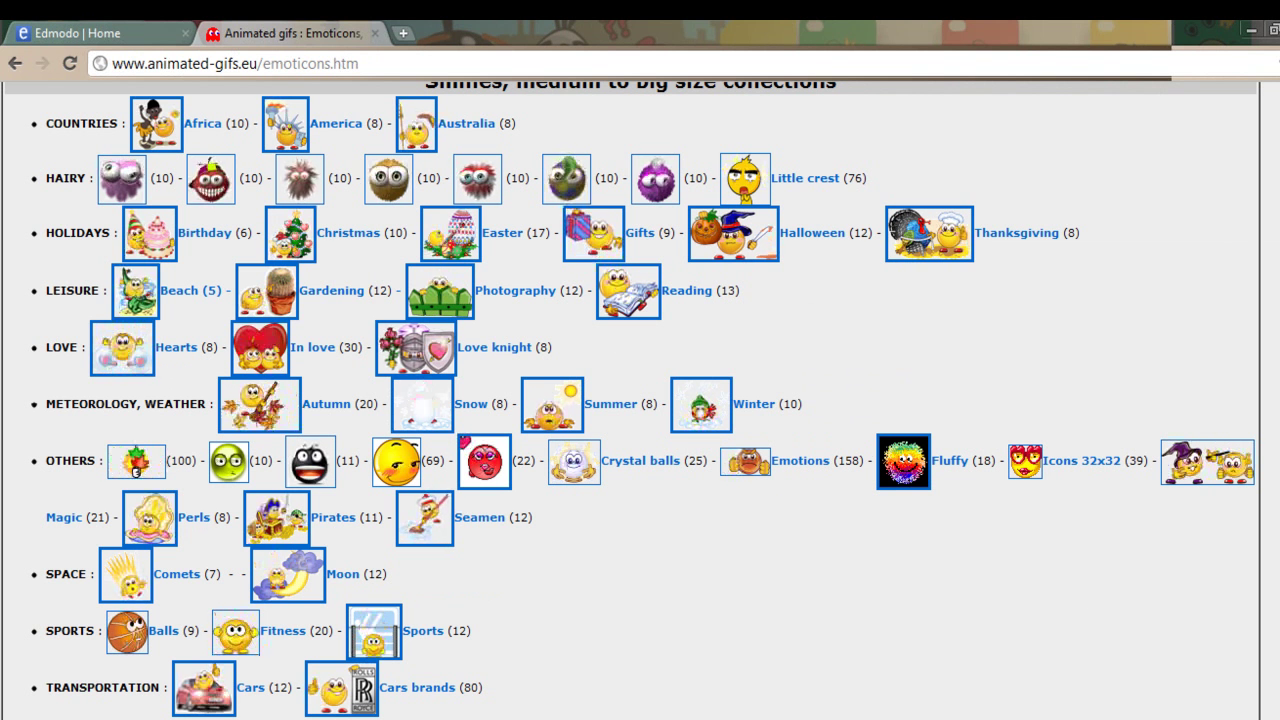
click(326, 403)
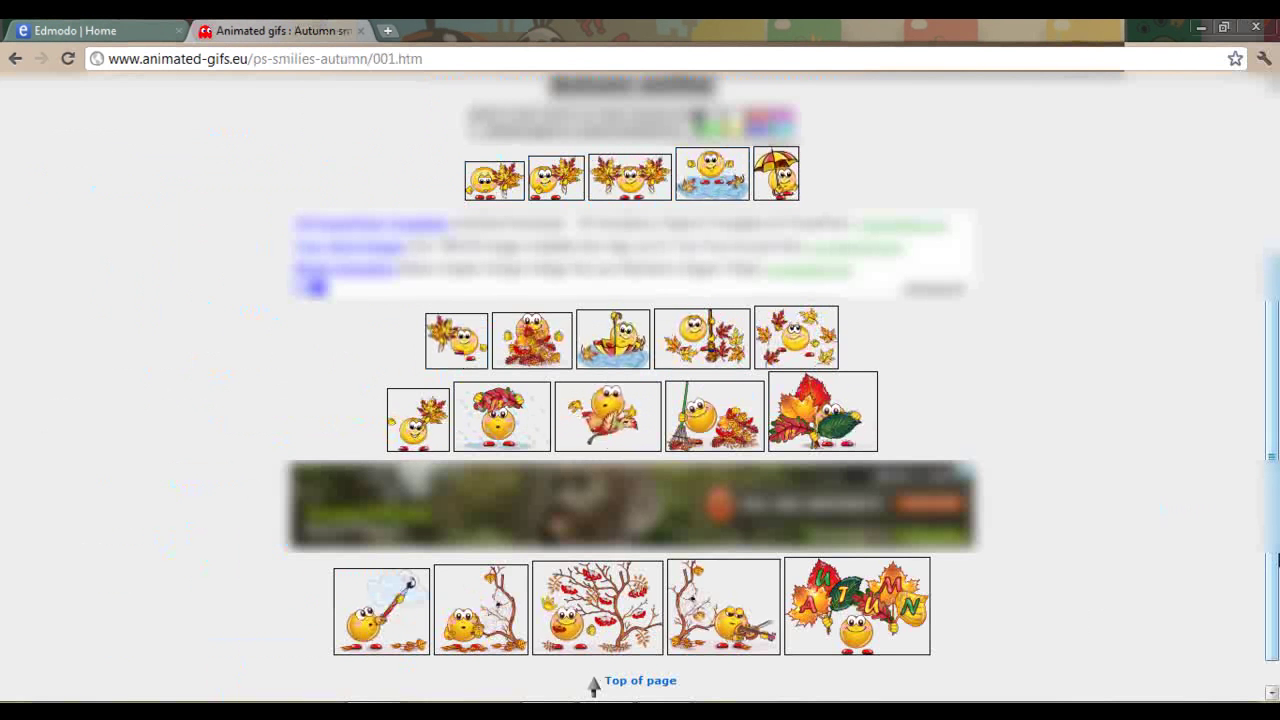
Save the umbrella rain smiley GIF as 'rain smiley' in Pictures > animated.
right_click(503, 420)
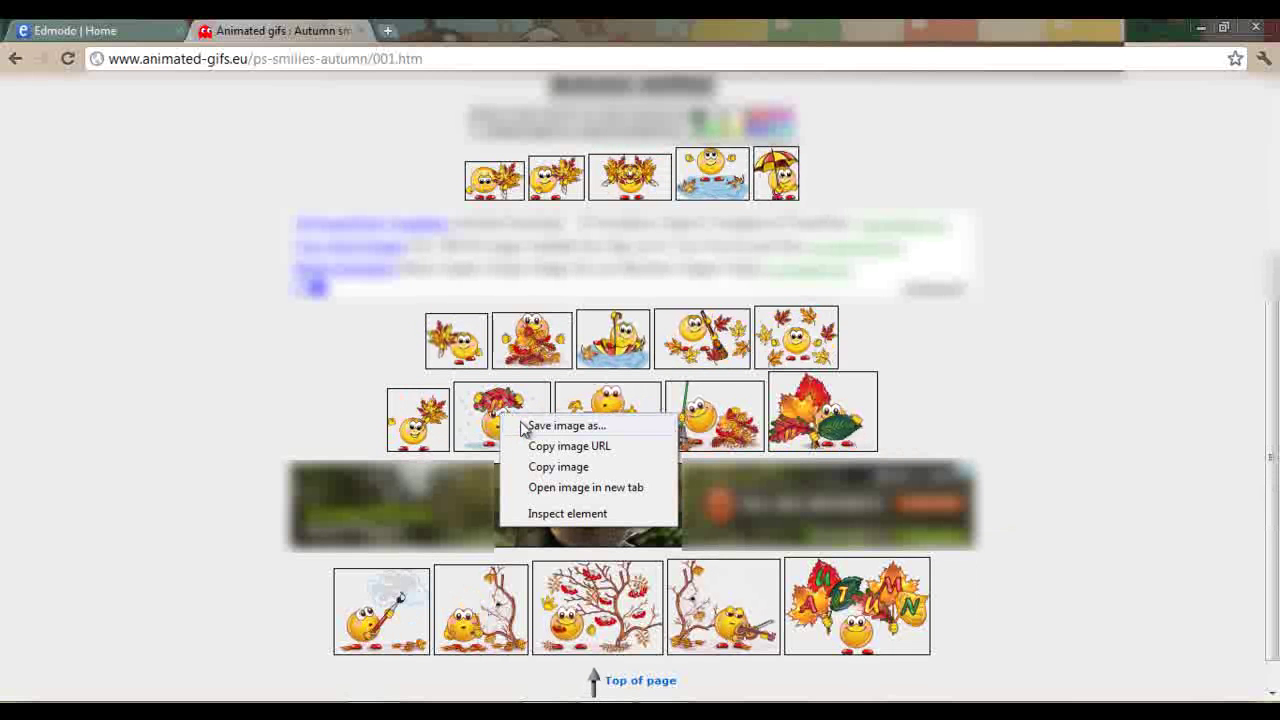
click(521, 425)
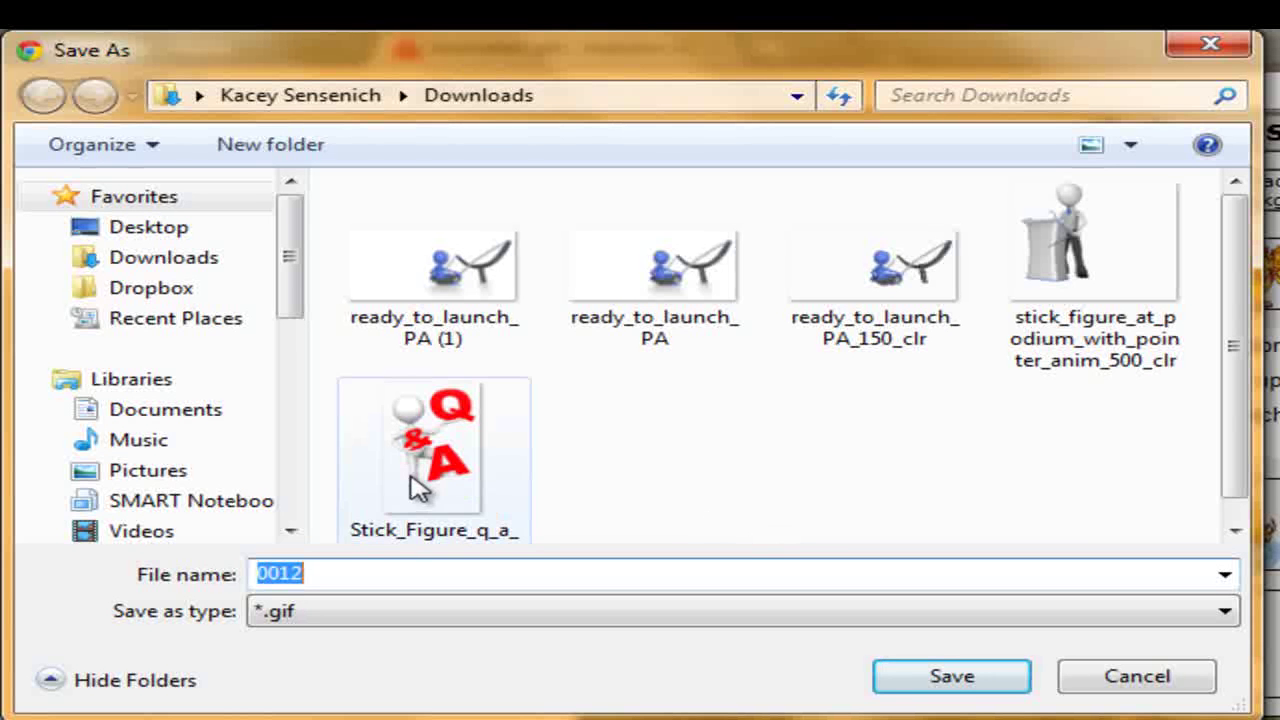
click(210, 478)
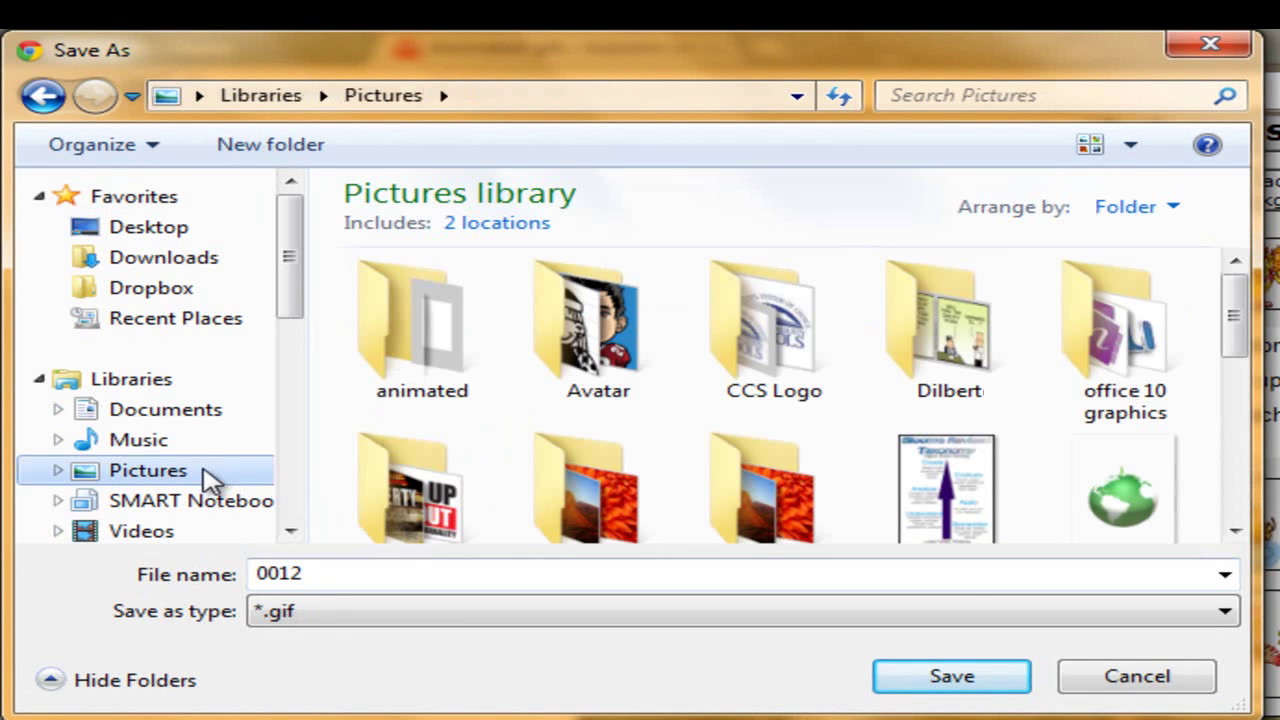
double_click(437, 352)
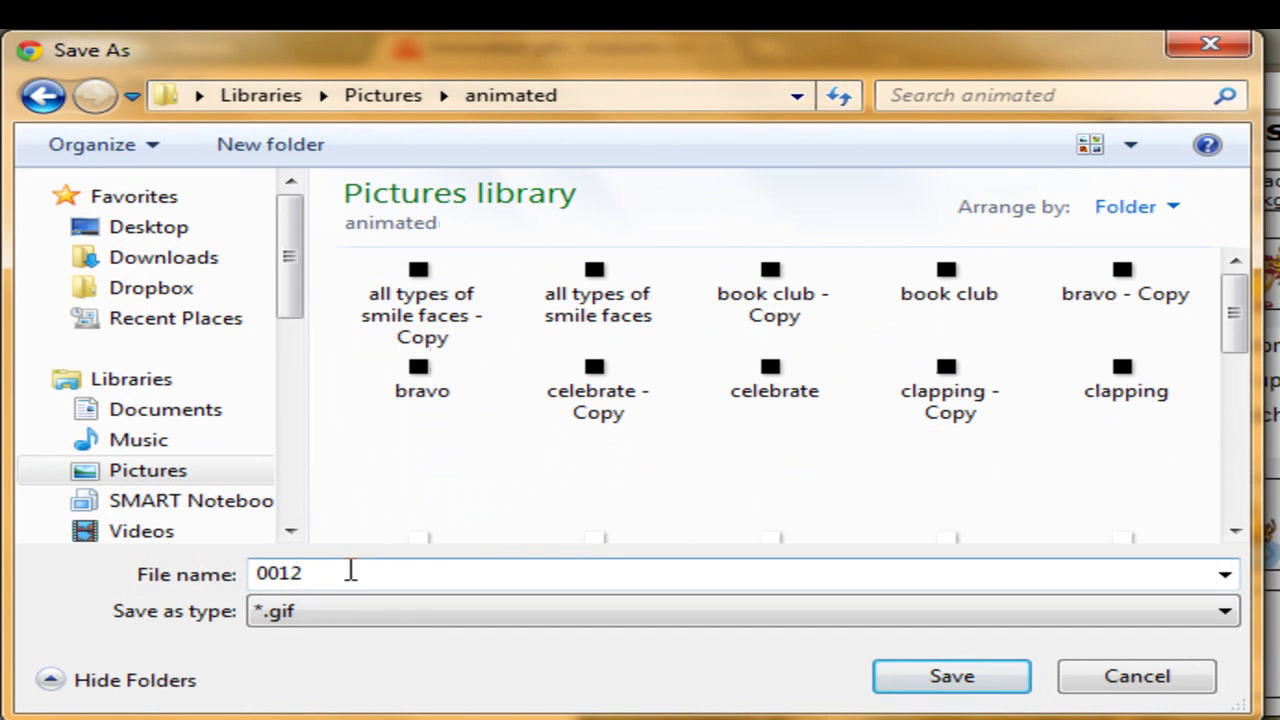
drag(349, 569, 250, 576)
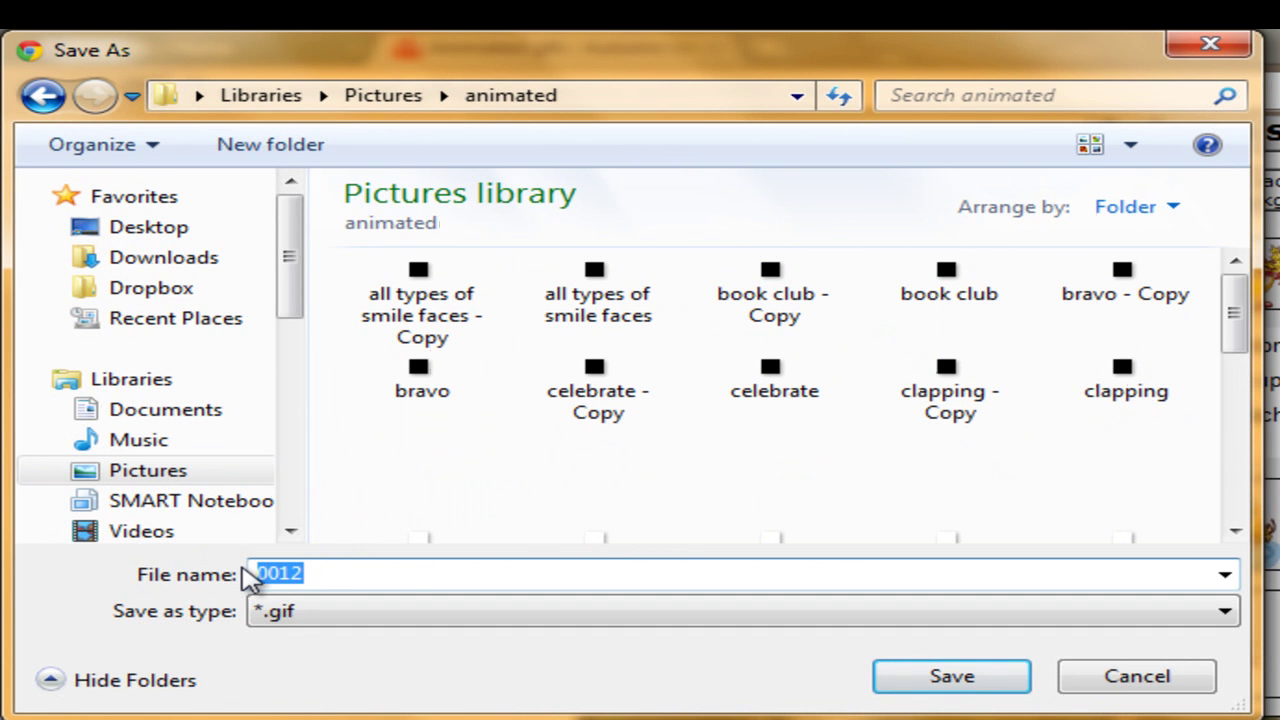
text(rain s)
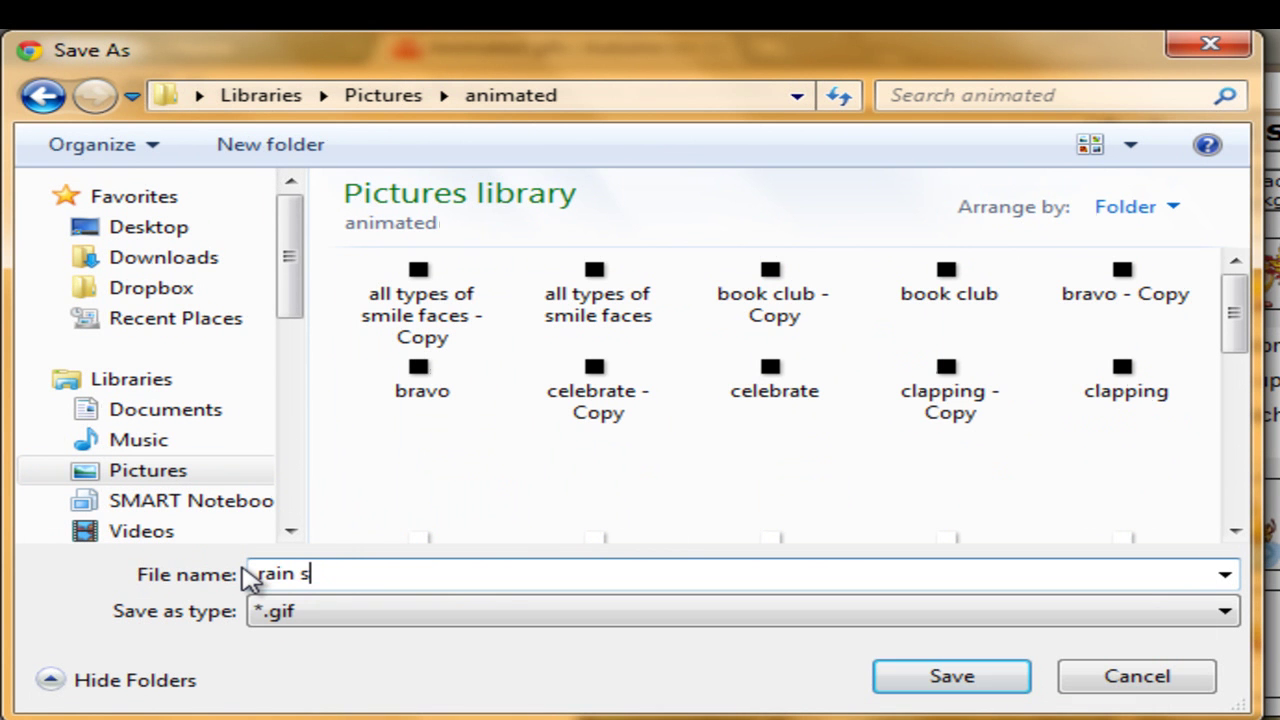
text(miley)
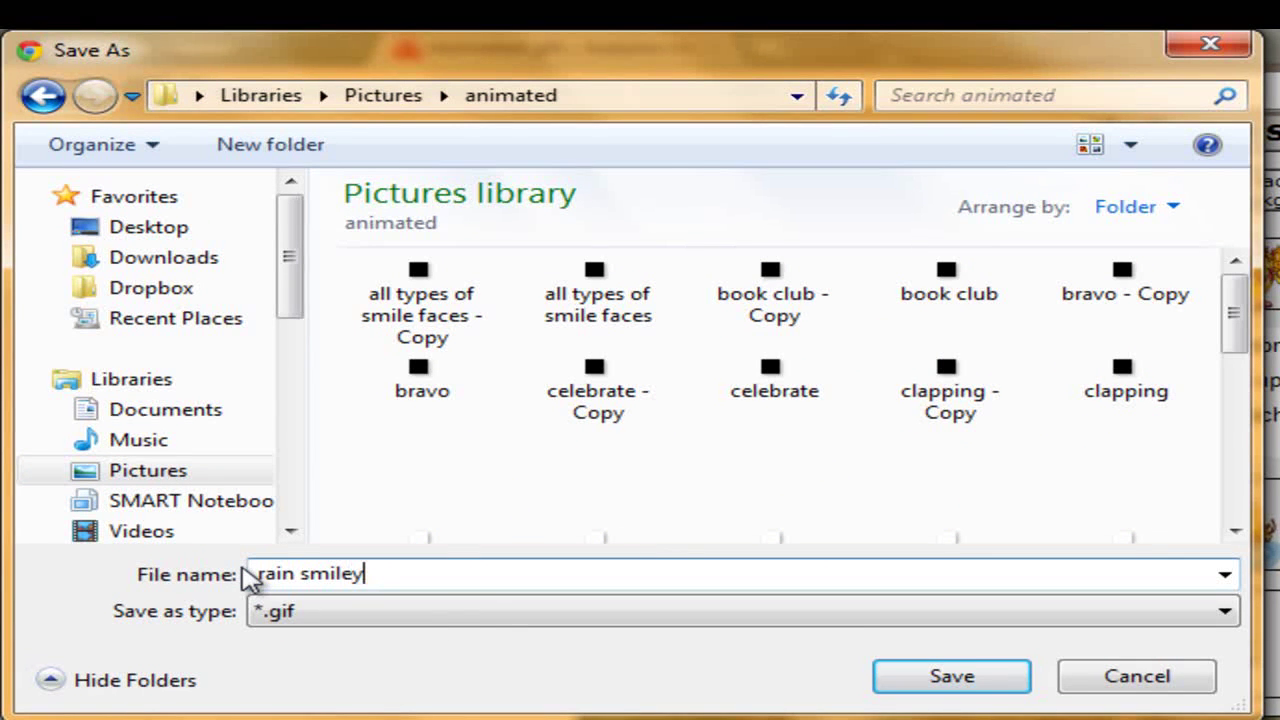
click(937, 680)
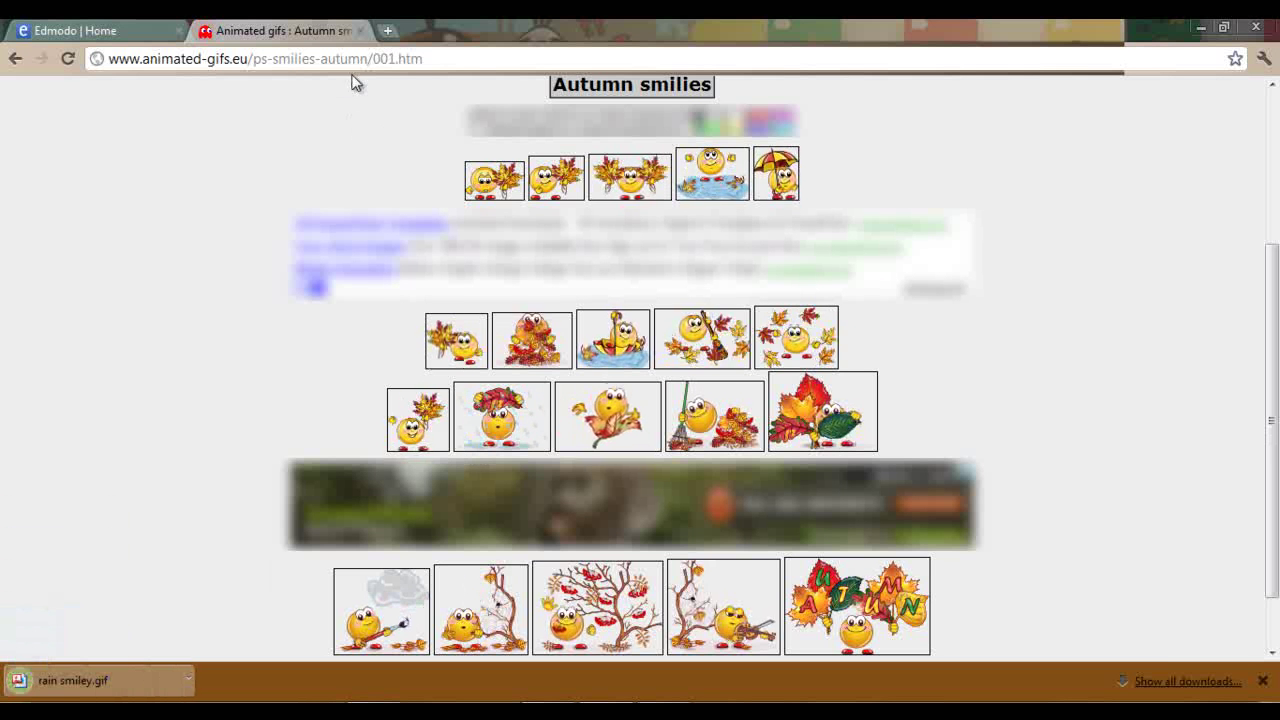
Back in Edmodo, start a badge 'Weather Unit Complete' described as 'Weather Project Complete'.
click(360, 31)
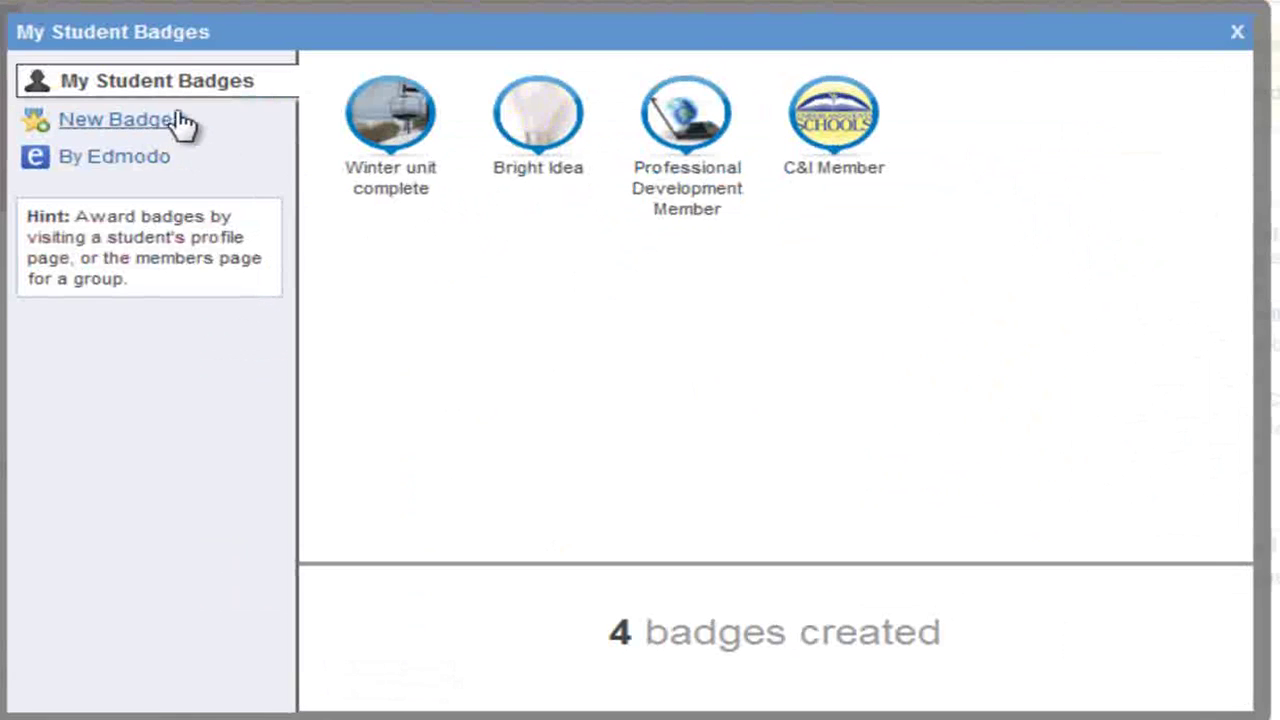
click(165, 120)
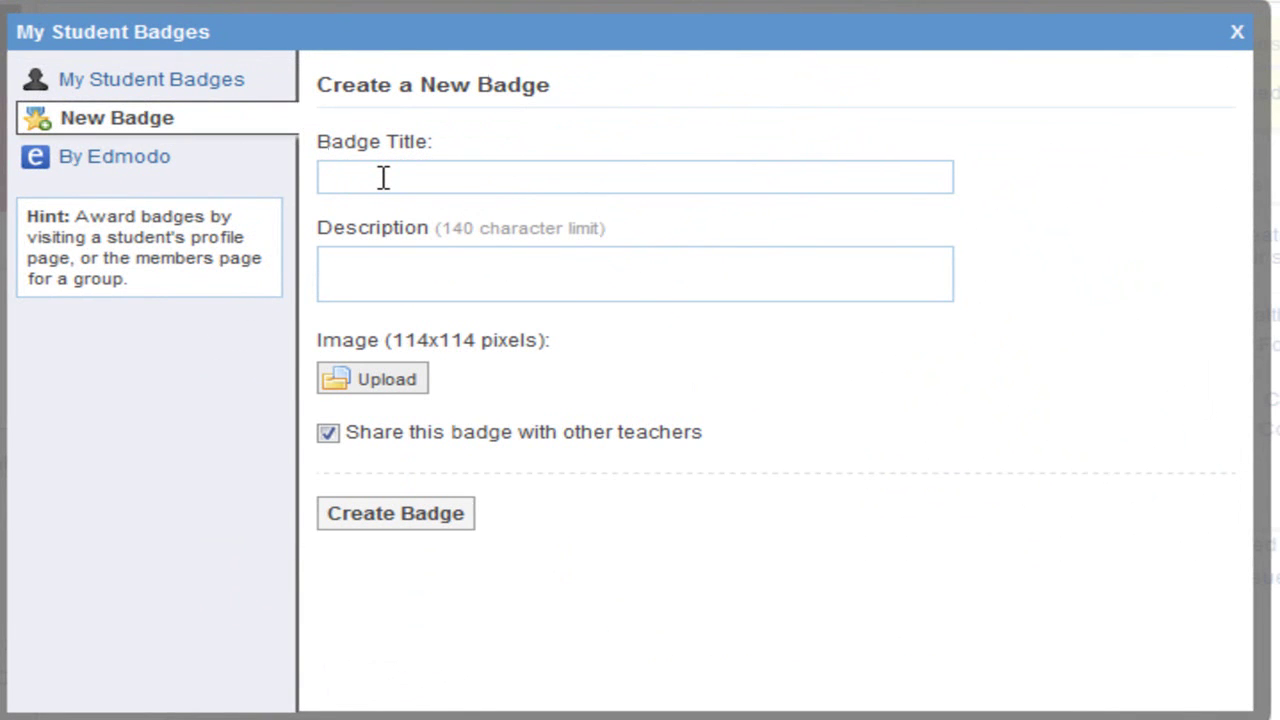
text(Weather Unit Complete)
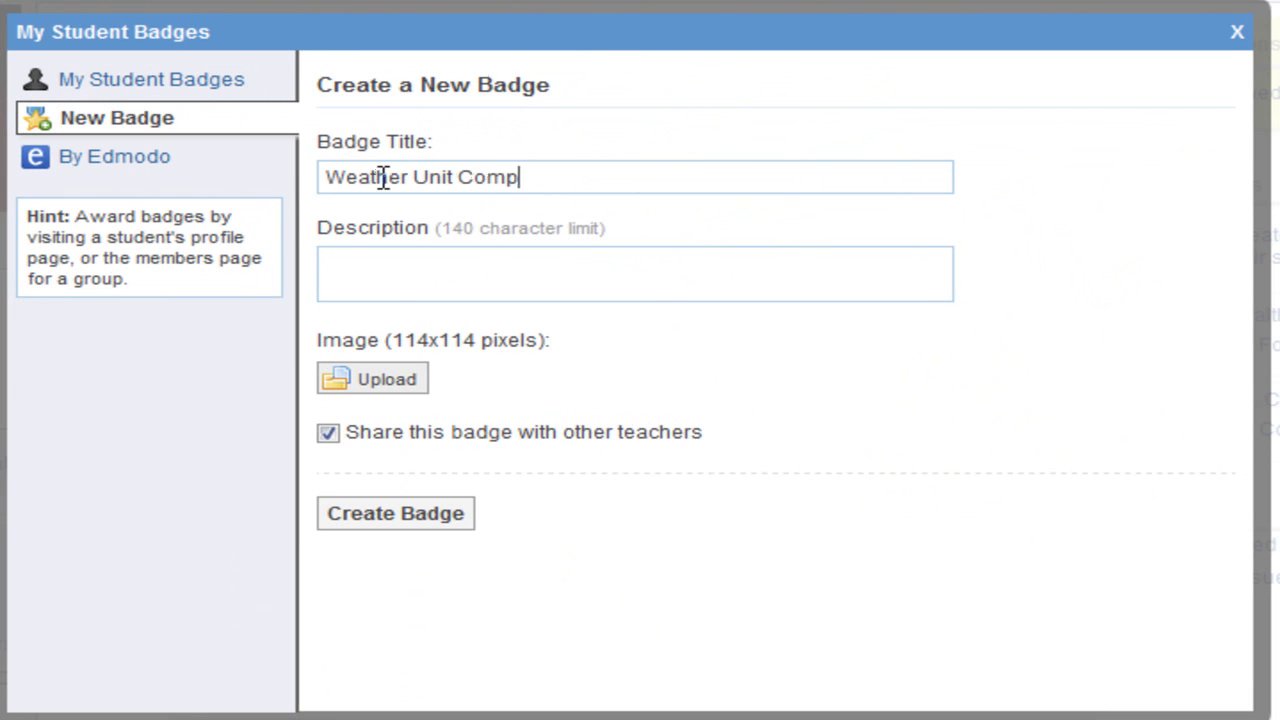
click(389, 266)
text(Weather )
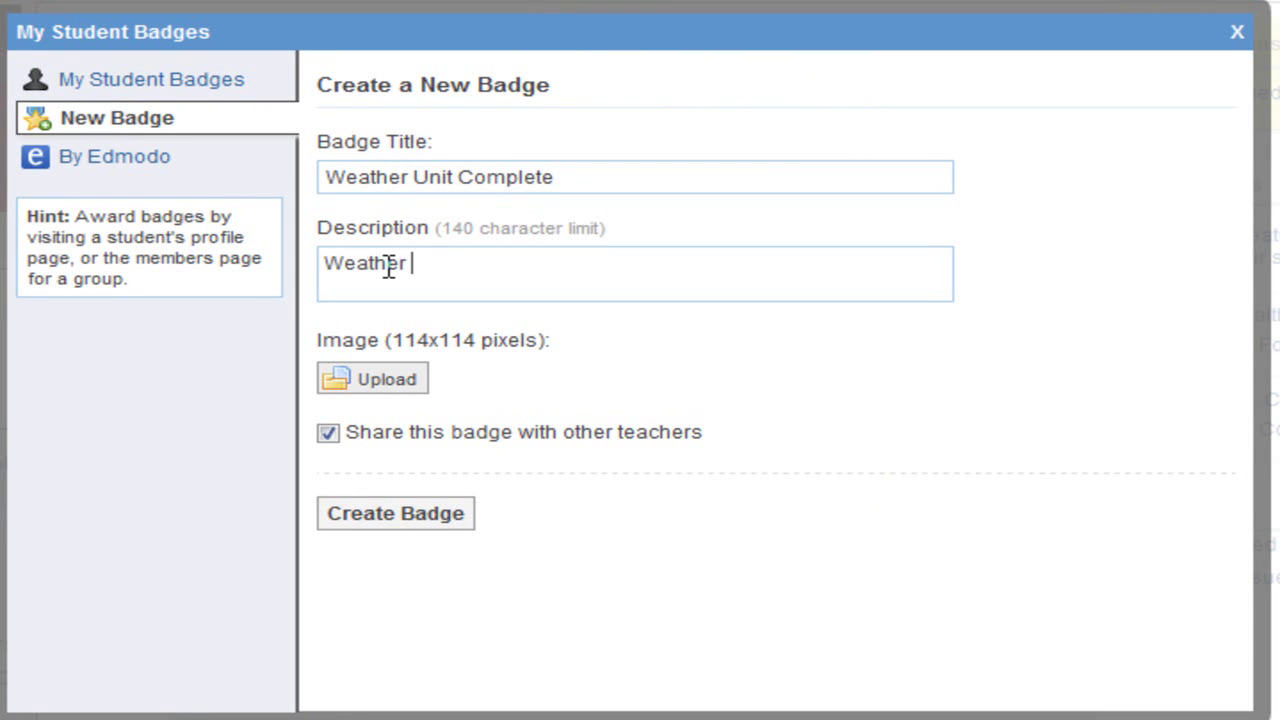
text(Project Complete)
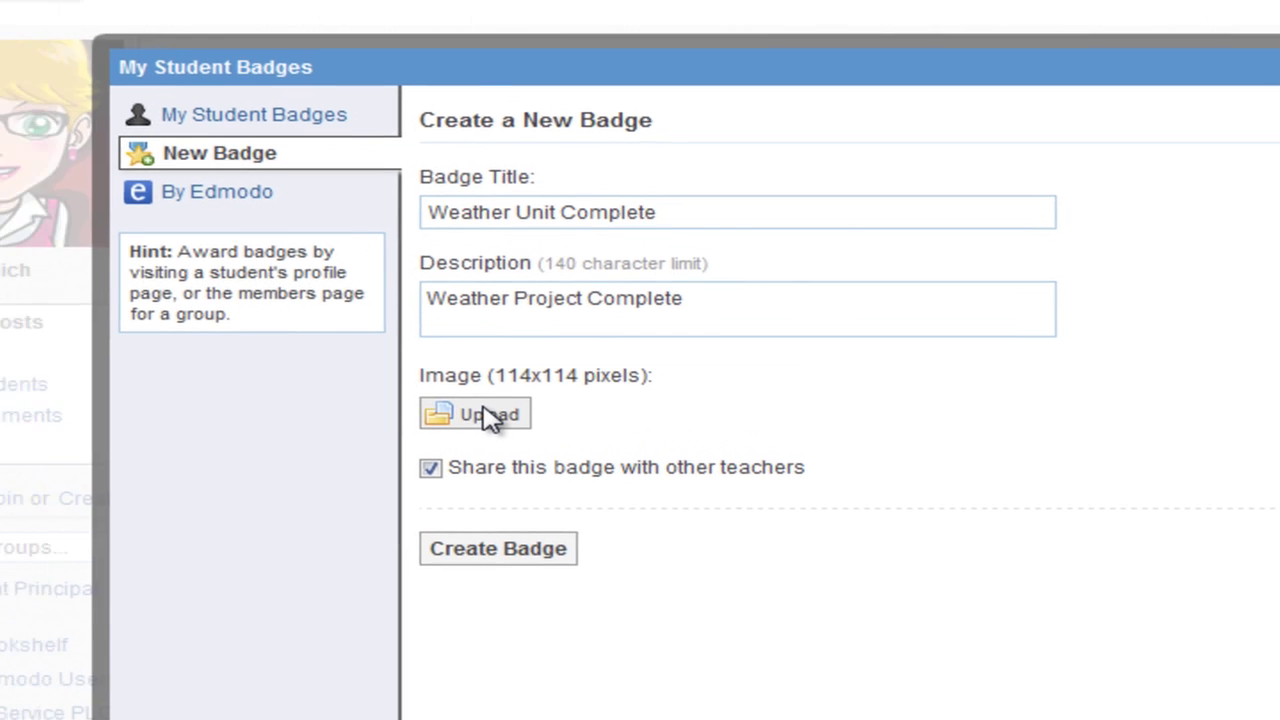
Upload rain smiley from Pictures > animated as the badge image.
click(387, 380)
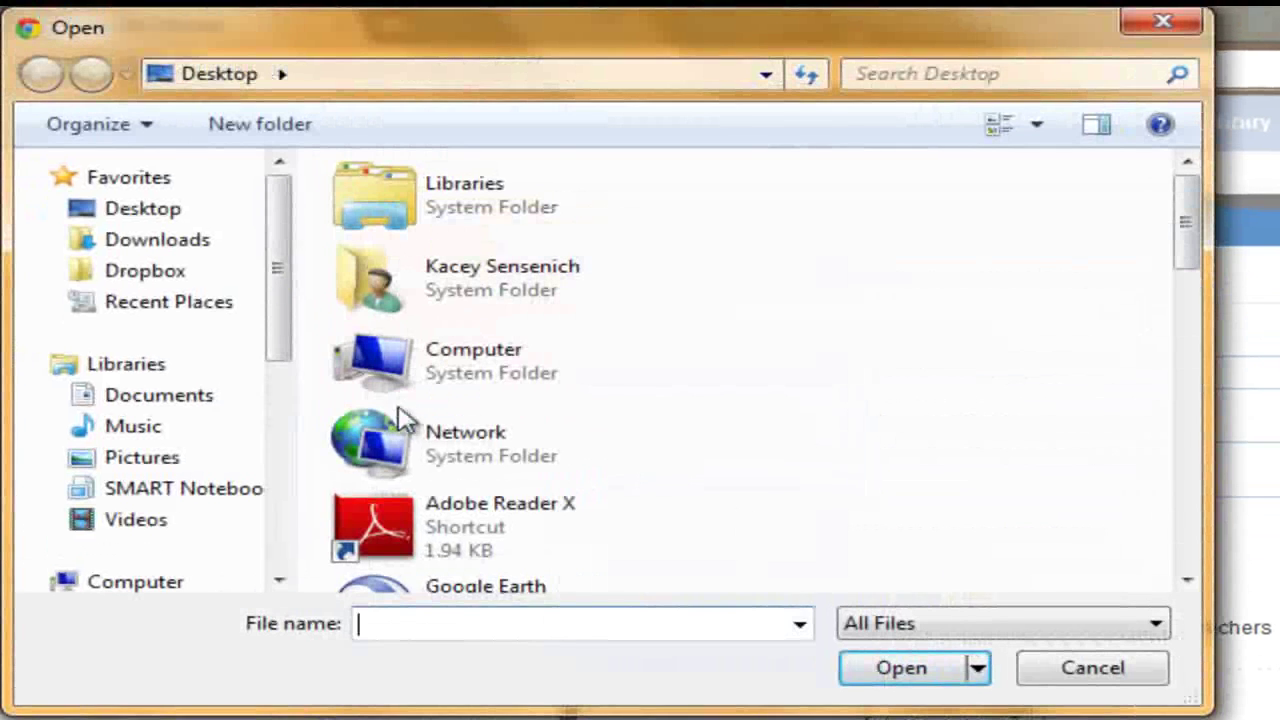
click(170, 470)
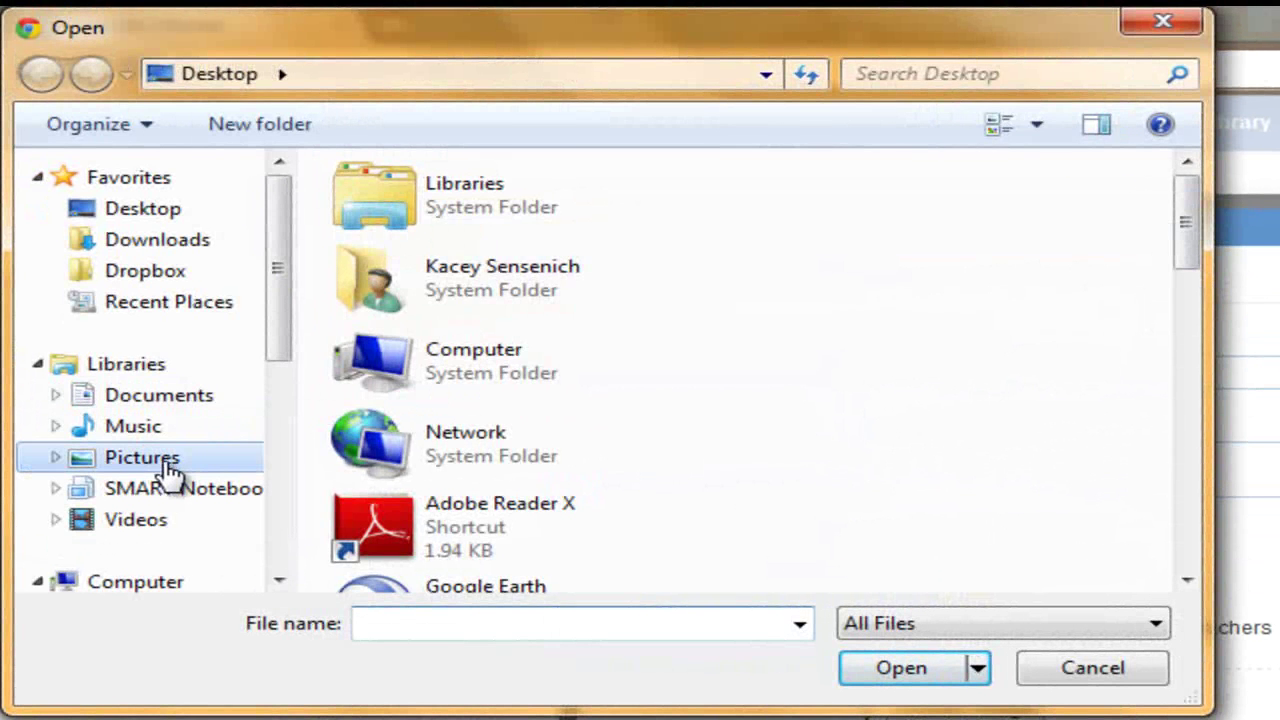
double_click(395, 312)
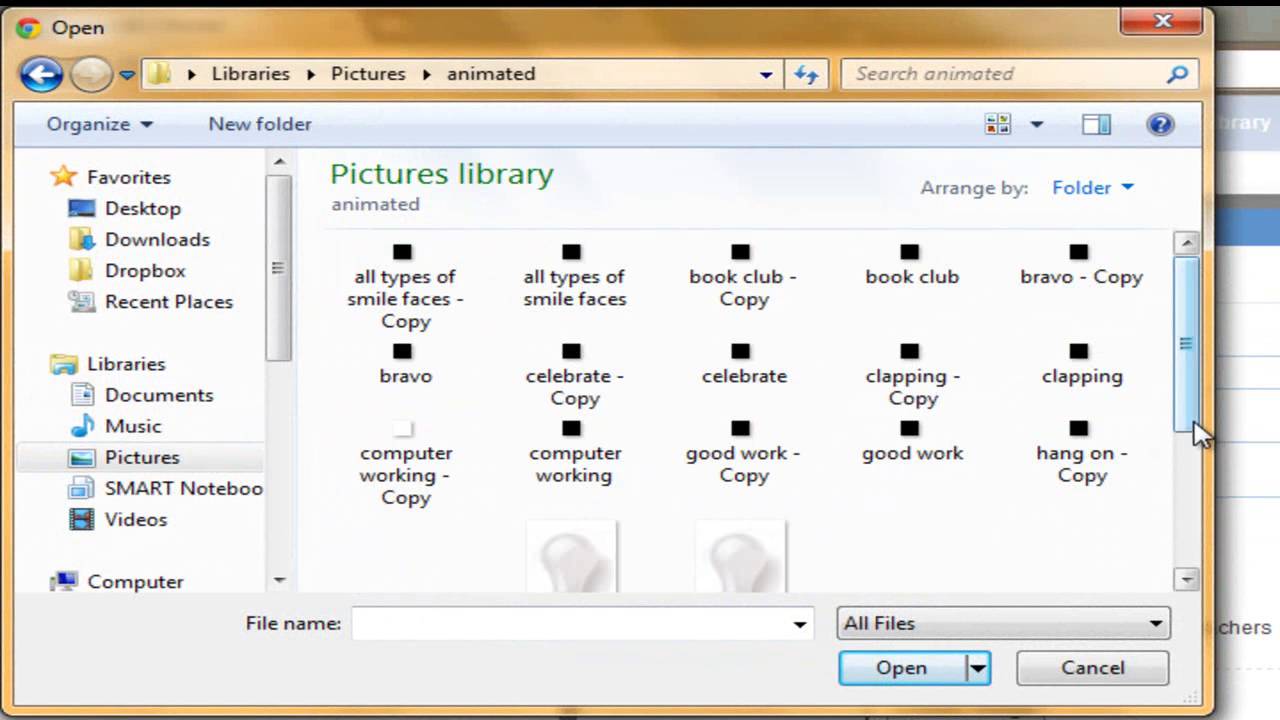
drag(1200, 432, 1197, 568)
click(417, 548)
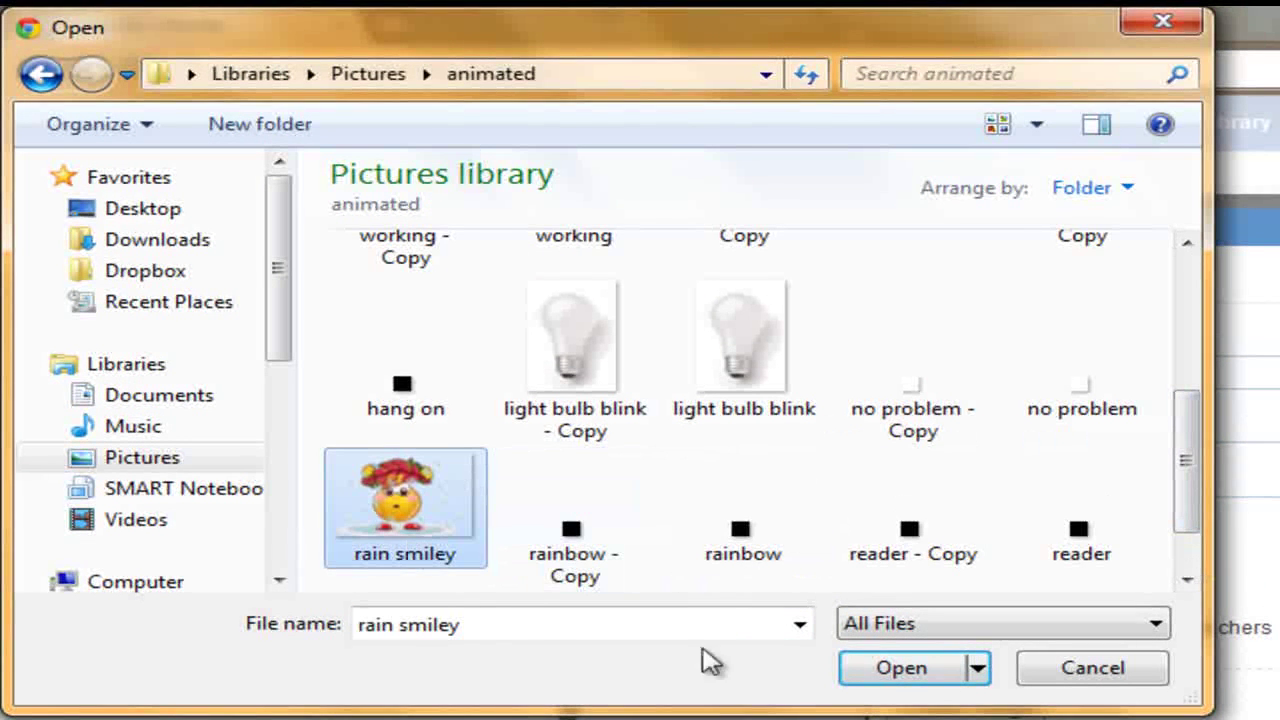
click(903, 684)
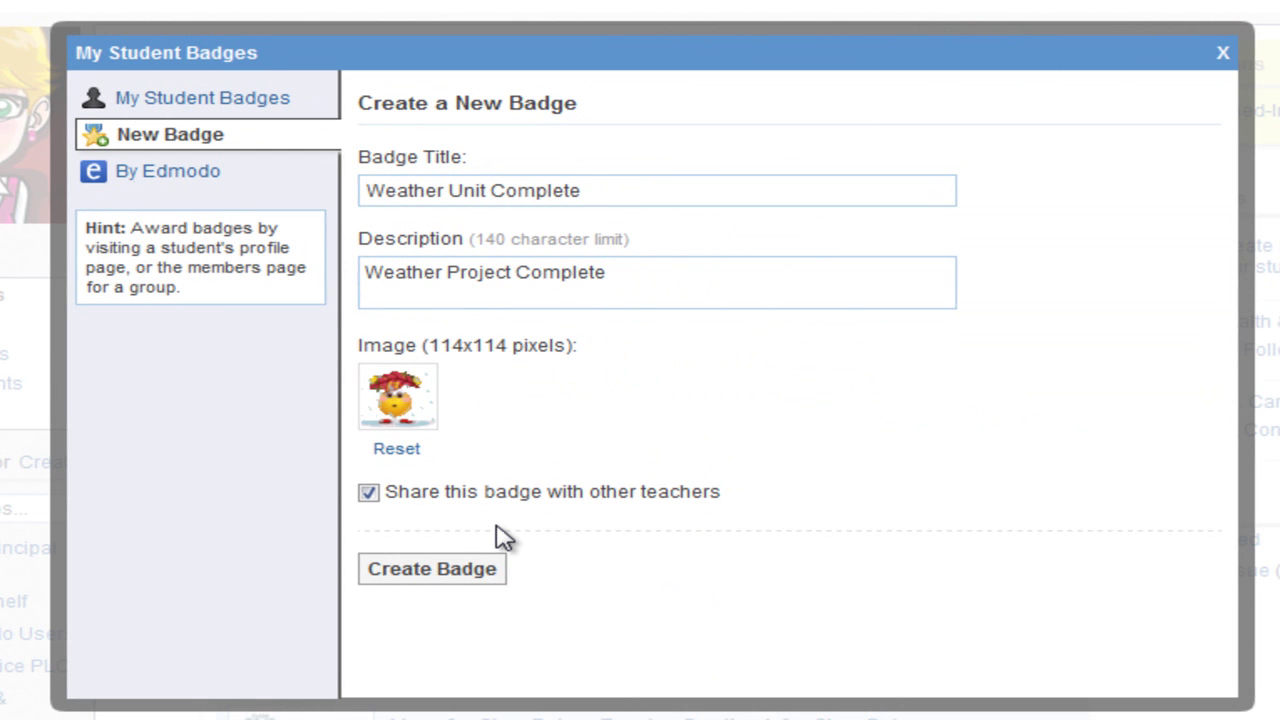
Create the Weather Unit Complete badge, making it the fifth, shared badge in the list.
click(436, 569)
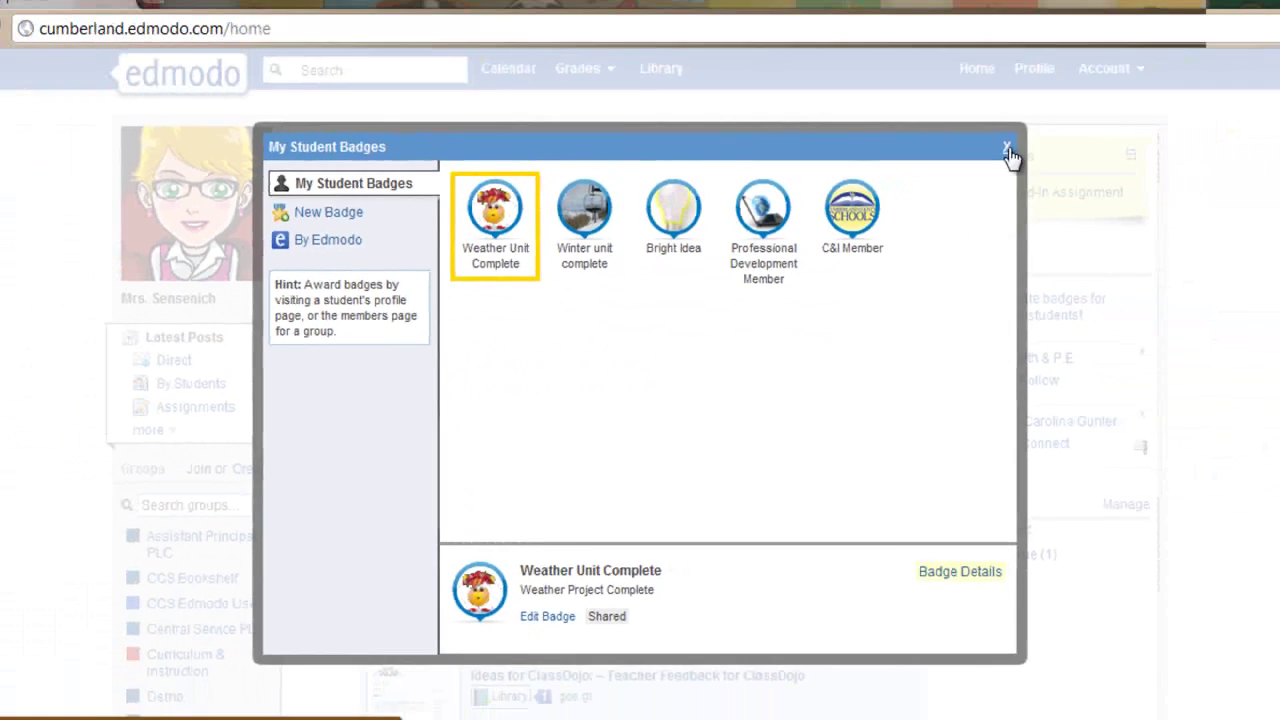
Close the badges window and open the CCS Student profile from the Demonstration group's members.
click(1007, 149)
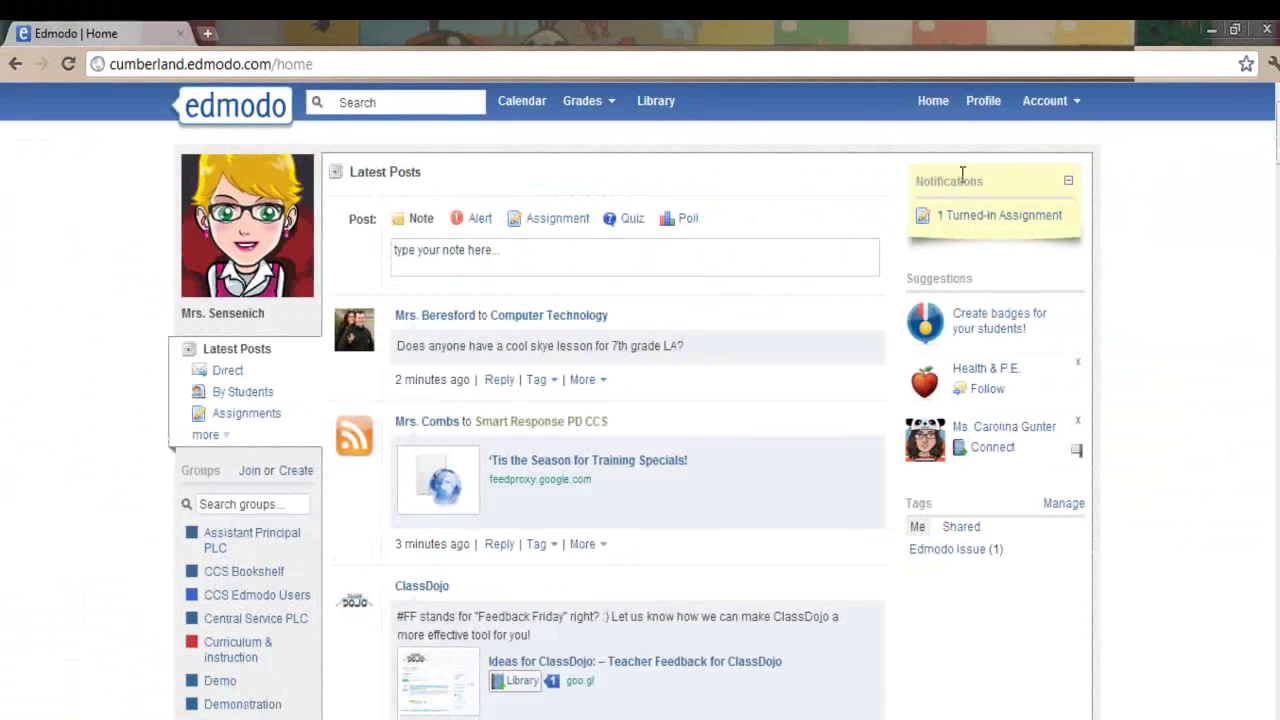
click(272, 706)
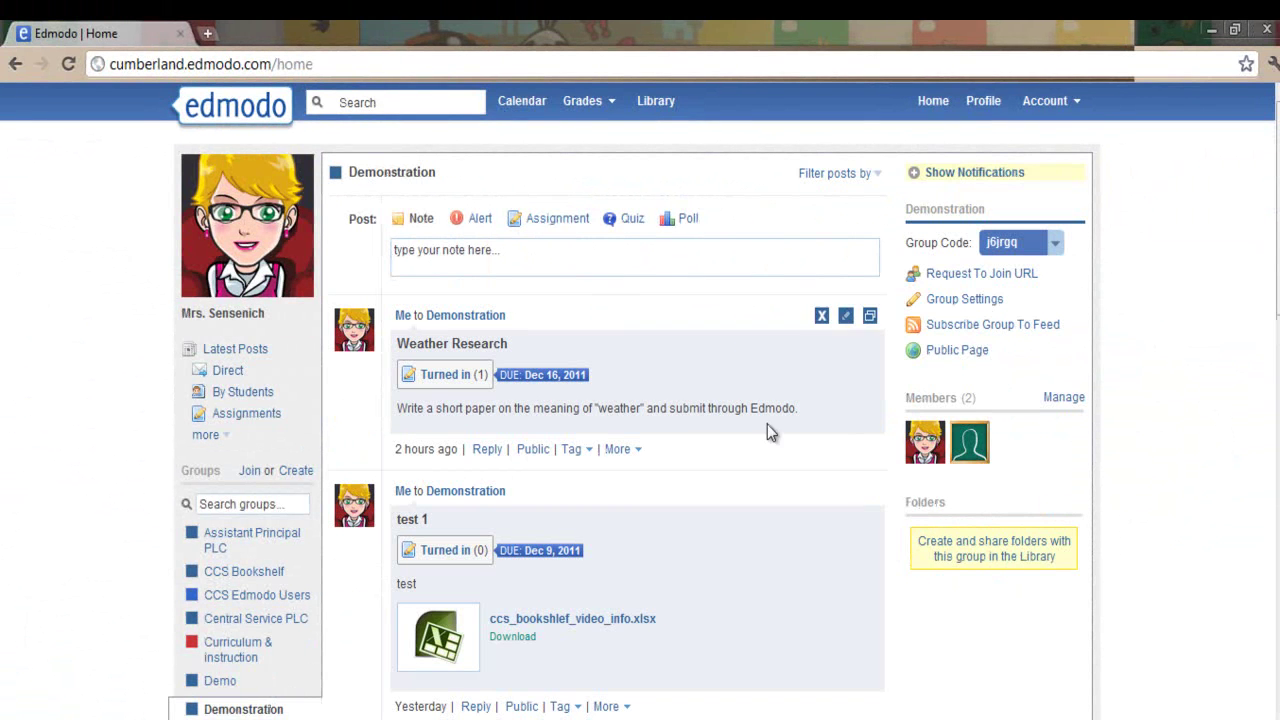
click(976, 450)
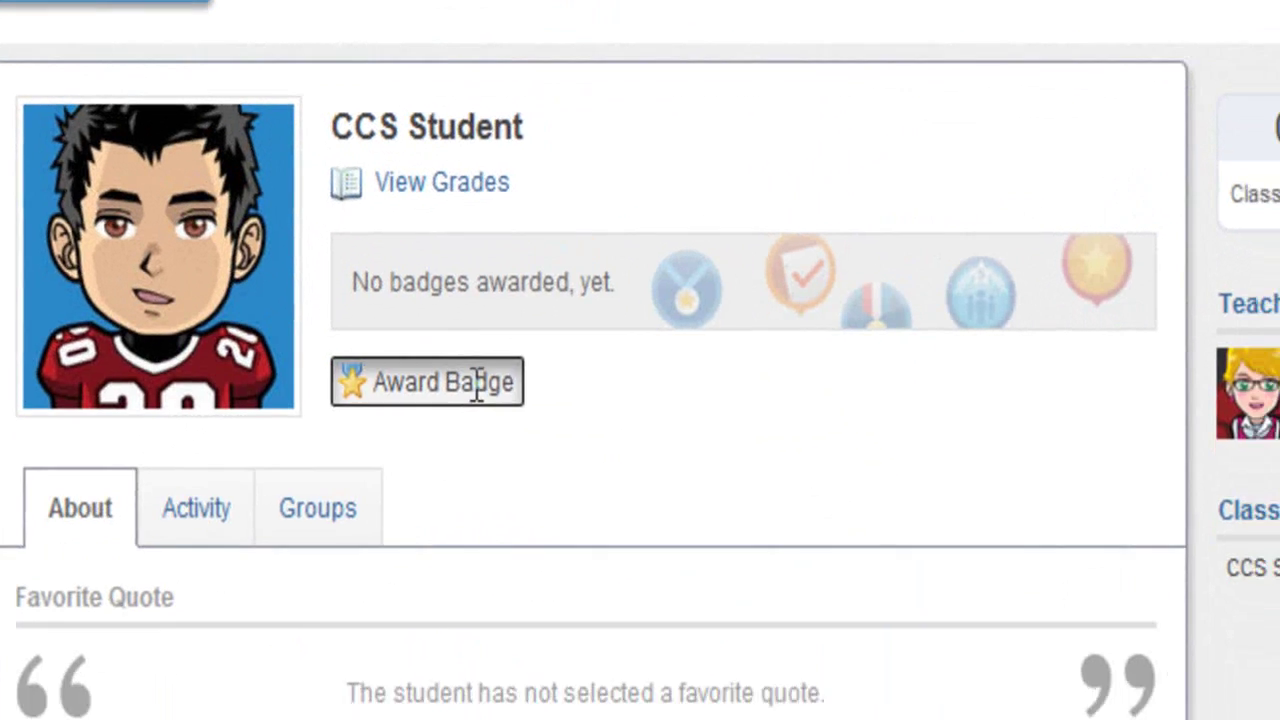
Award CCS Student the Weather Unit Complete badge from My Student Badges.
click(508, 428)
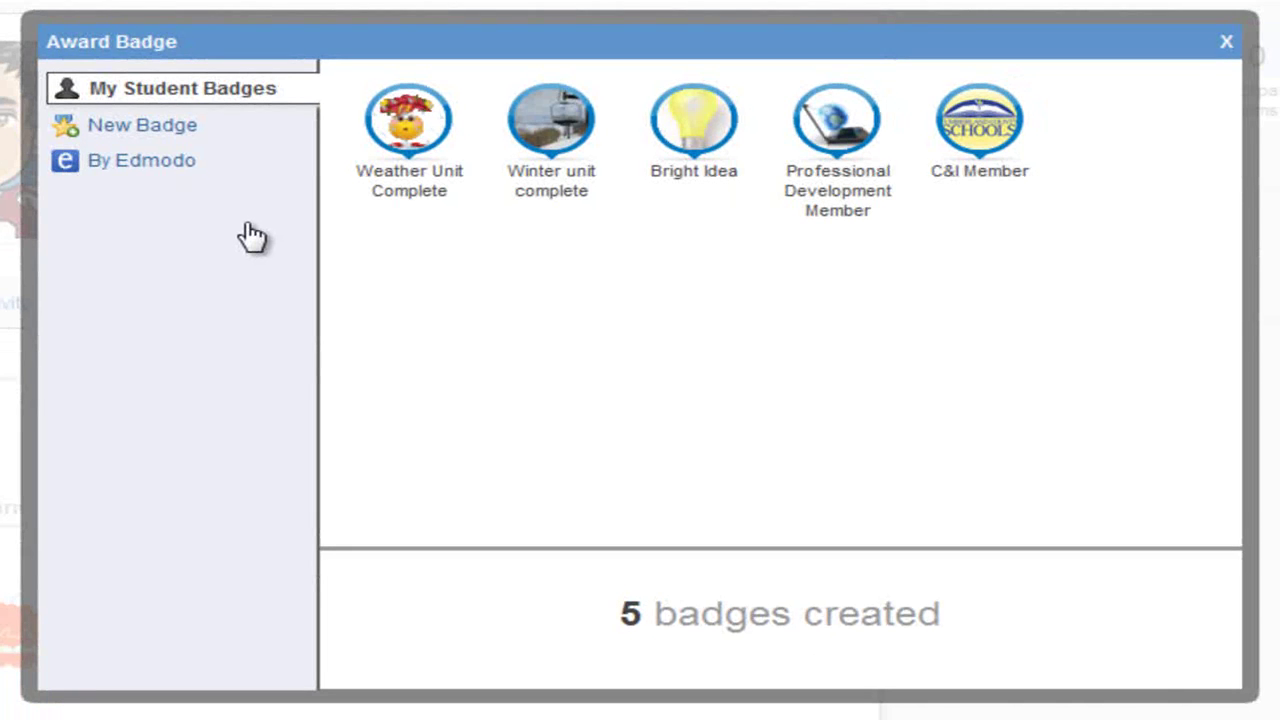
click(187, 180)
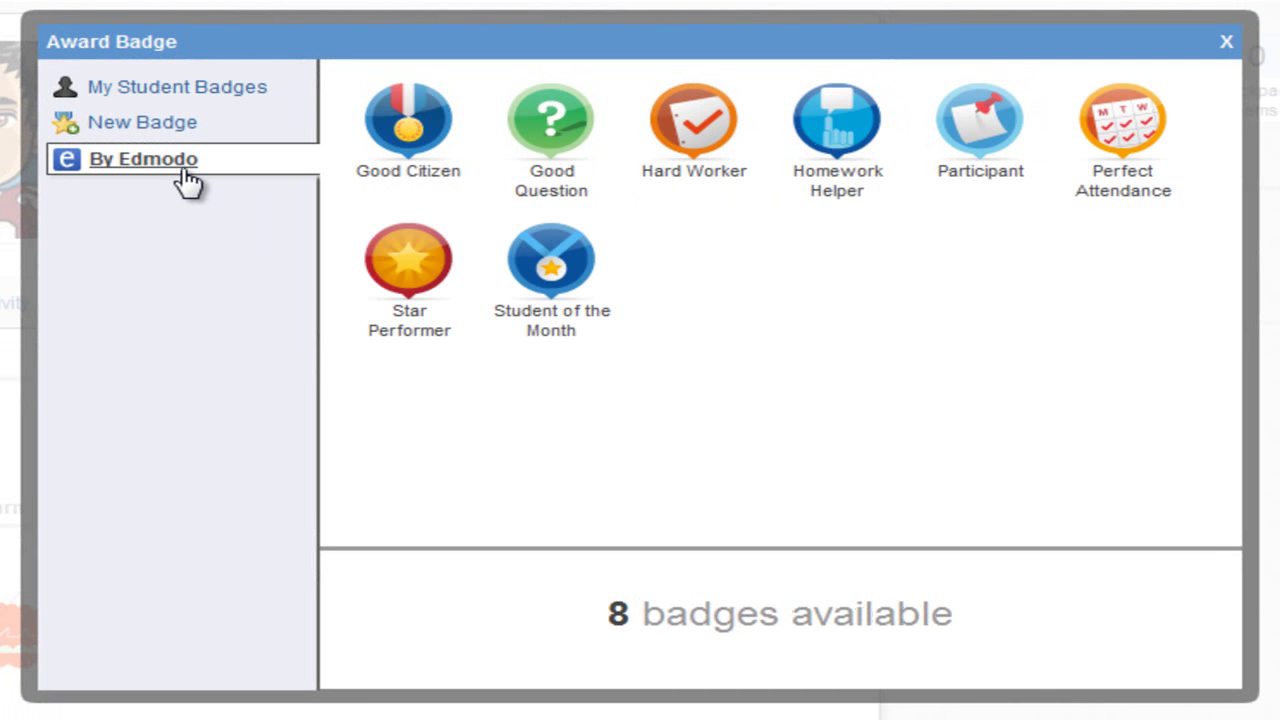
click(185, 90)
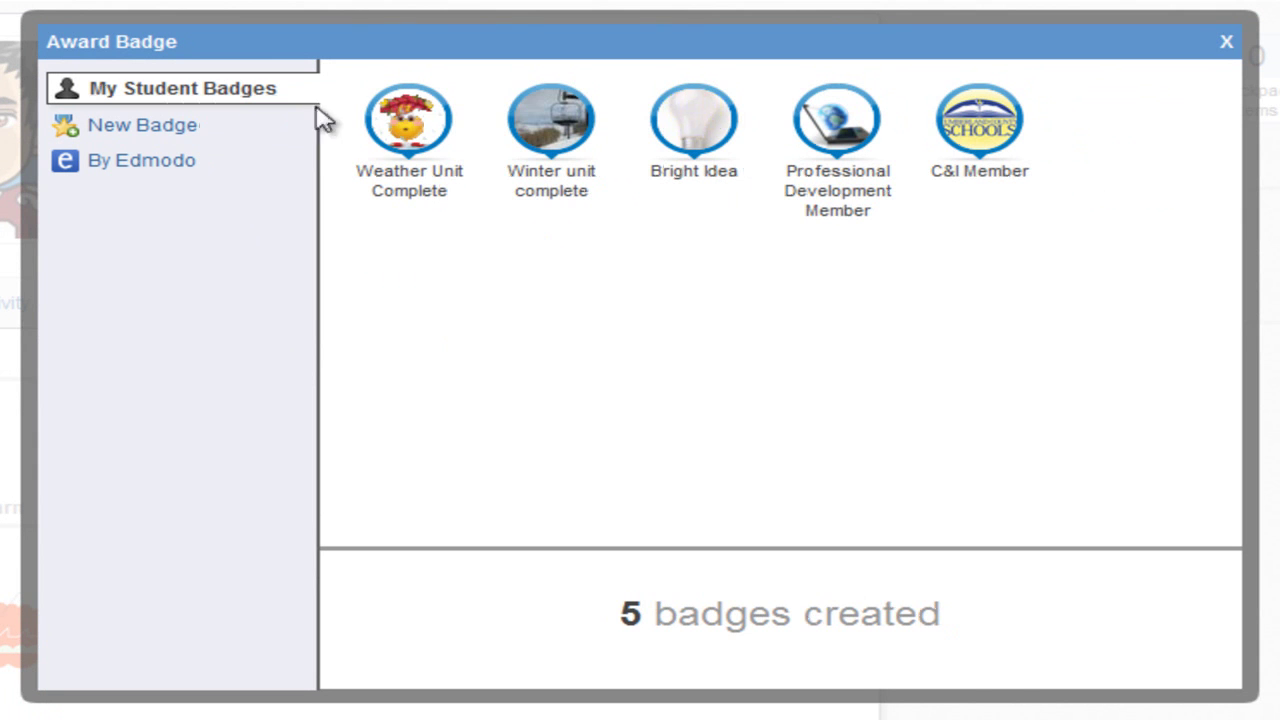
click(395, 140)
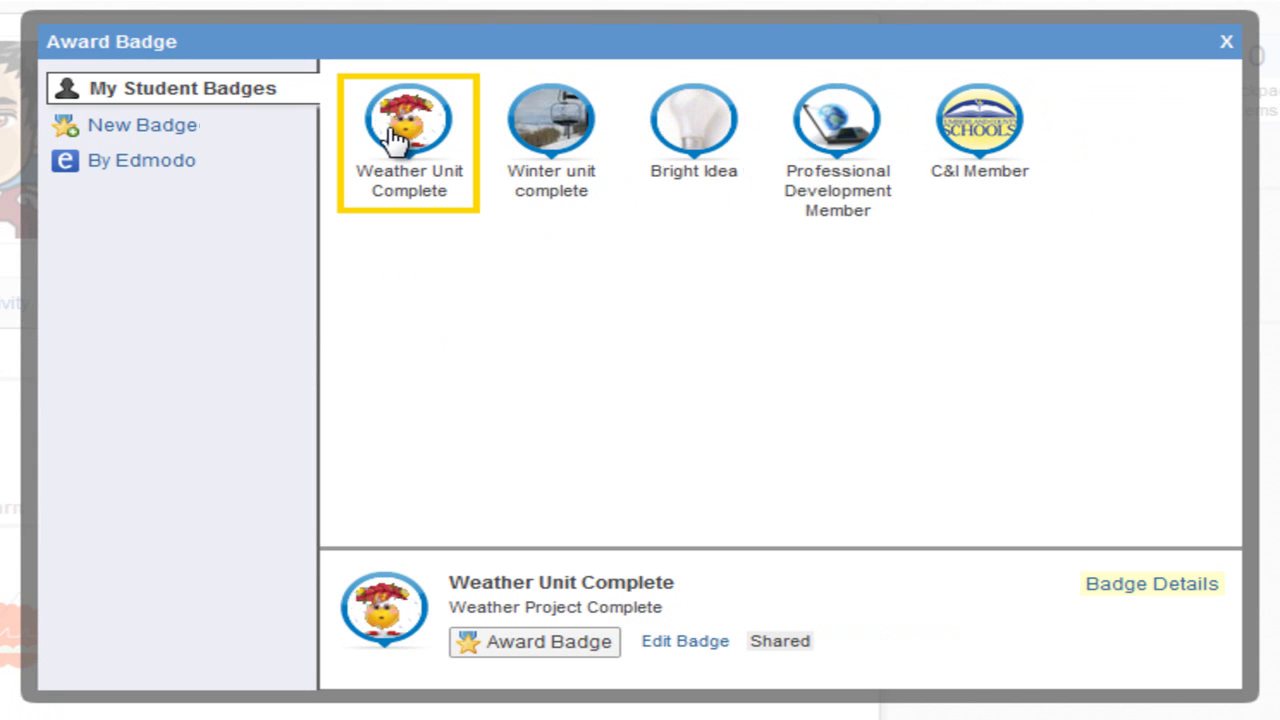
click(551, 642)
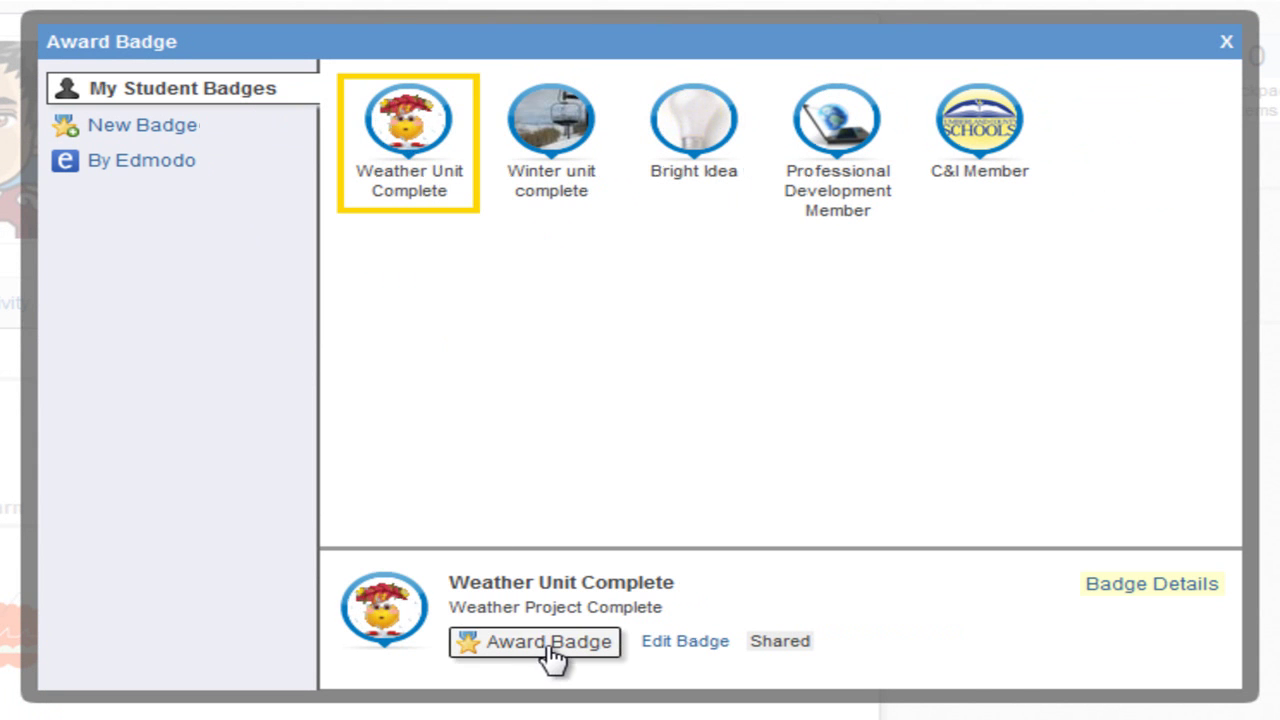